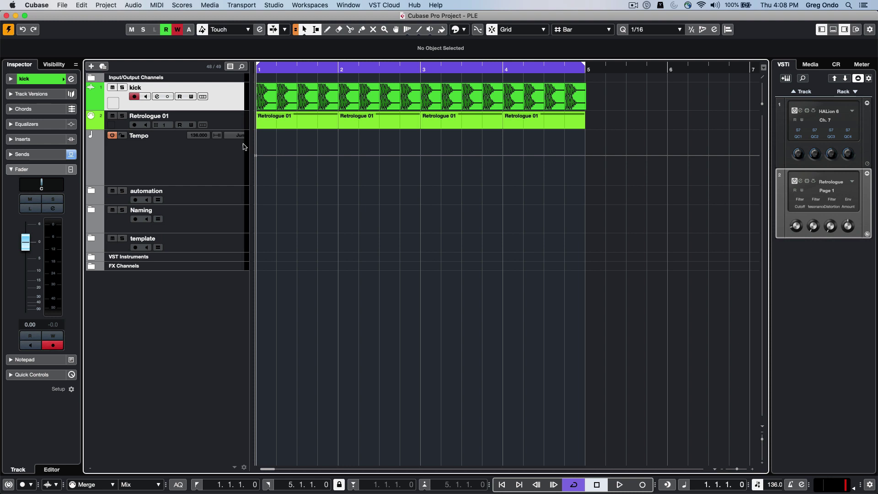
Step: Open the Project Logical Editor from the Project menu
click(113, 6)
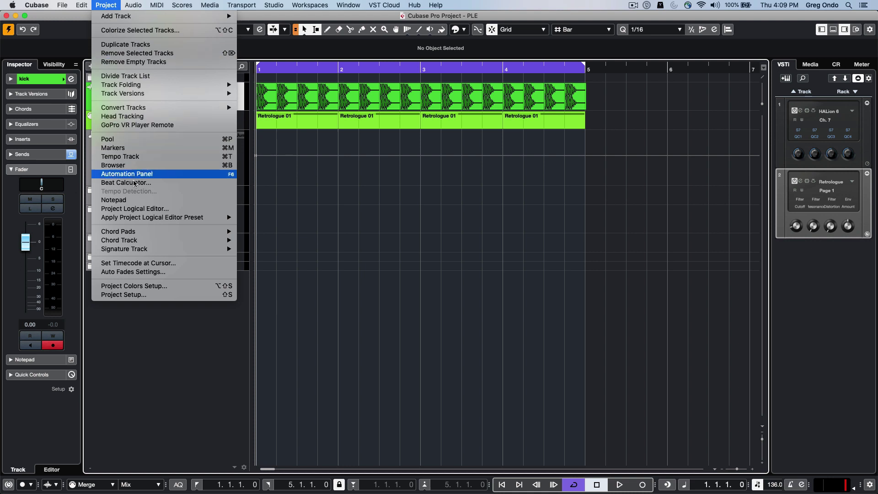
click(144, 208)
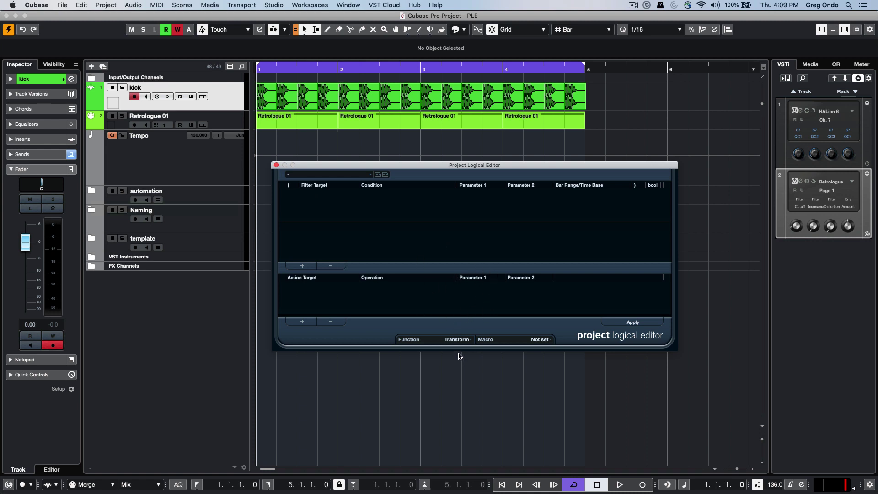
click(448, 341)
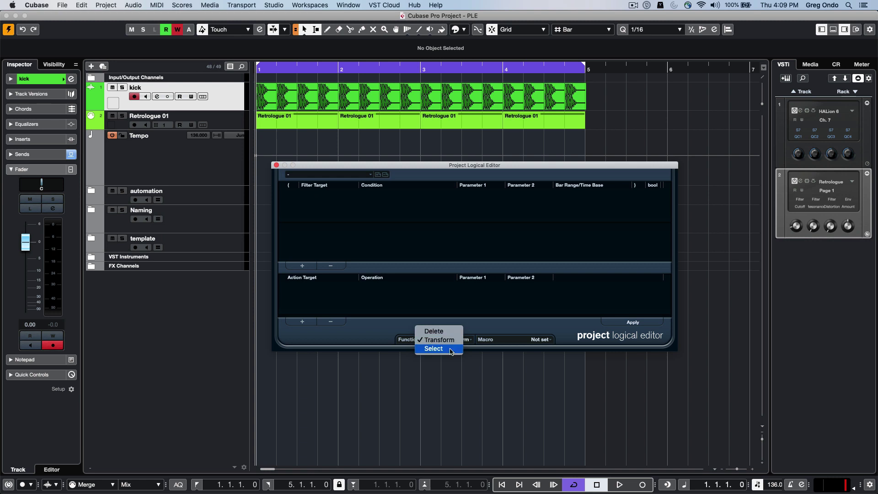
click(328, 293)
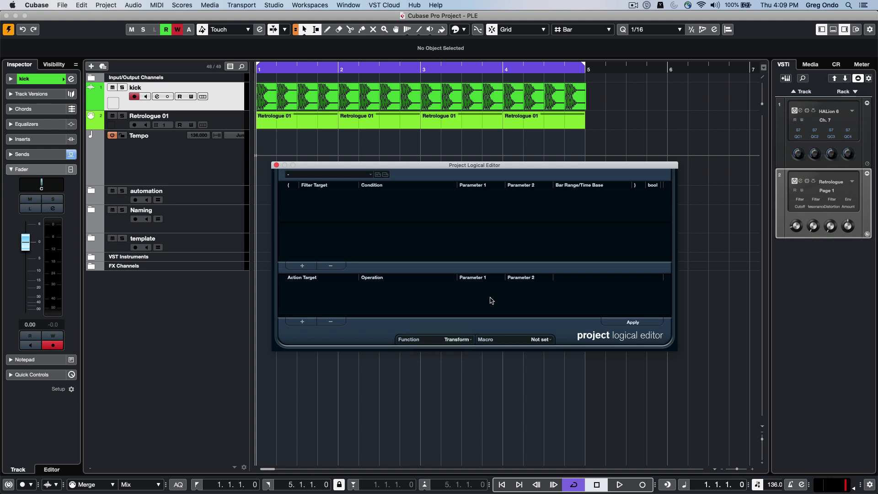
Step: Play and stop the kick loop, then select the first audio event on the kick track
key(space)
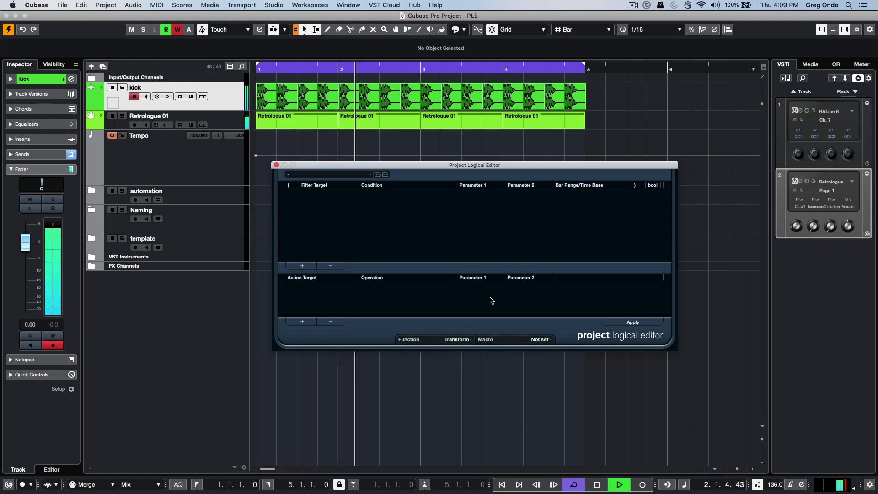
key(space)
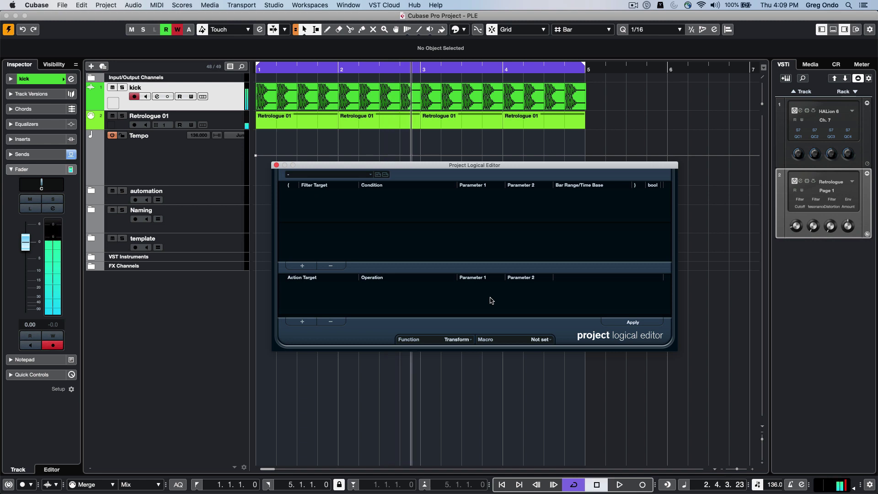
click(267, 106)
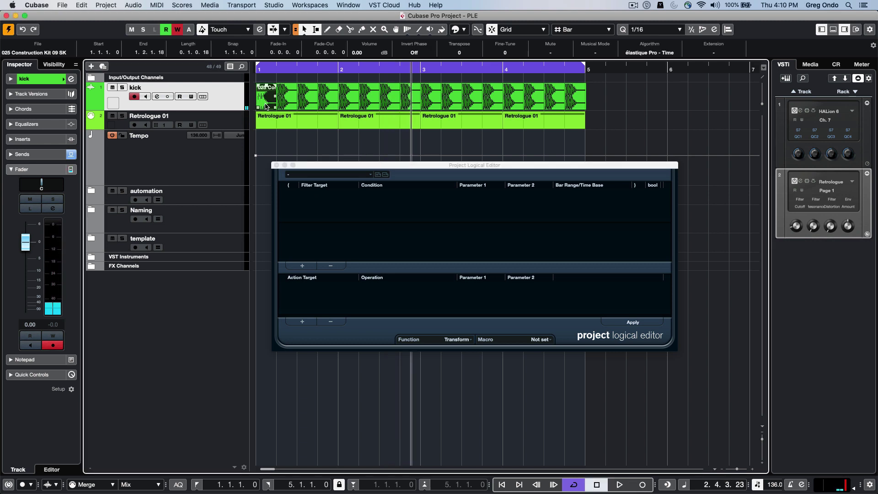
Step: Keep the Transform function and add a filter for Media Type Equal Audio
click(453, 339)
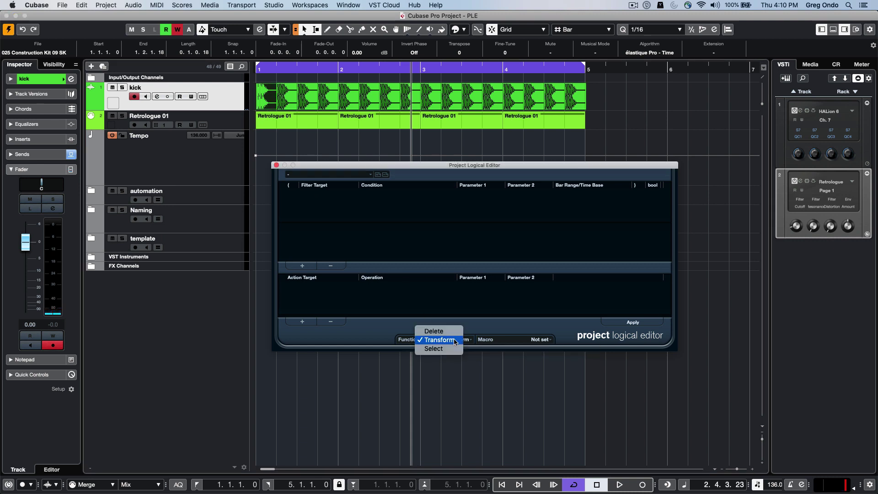
click(438, 340)
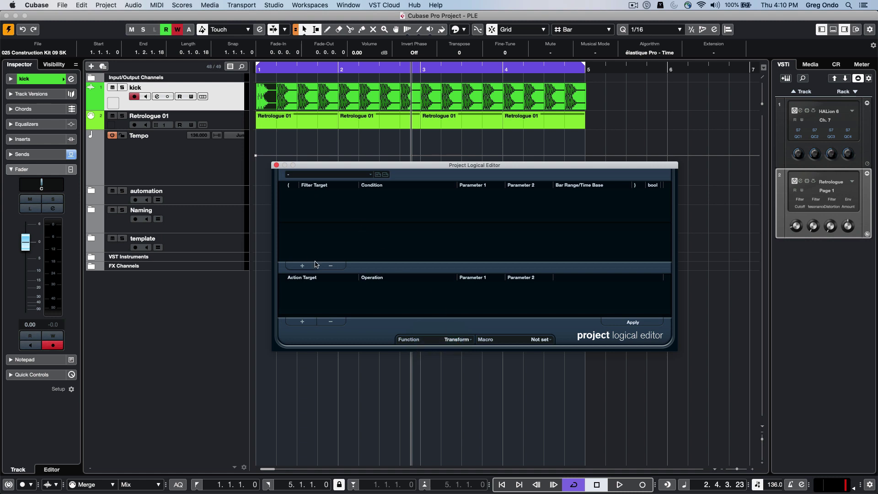
click(302, 266)
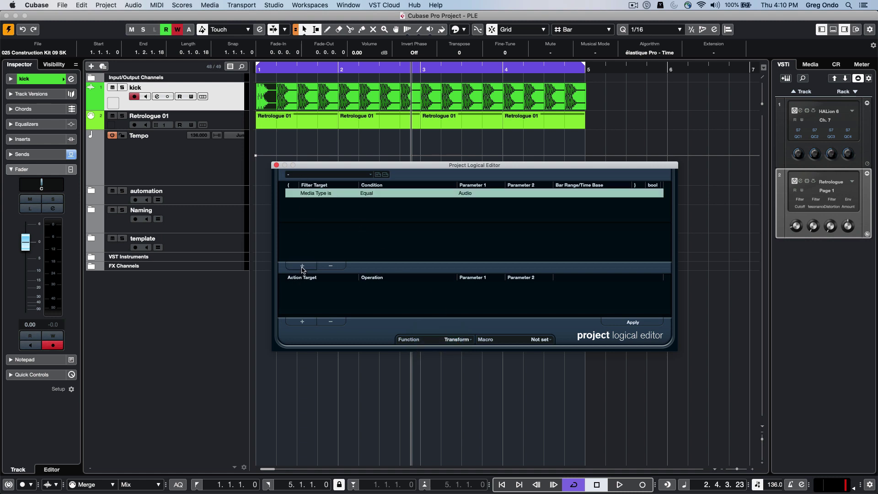
click(313, 193)
click(322, 202)
Step: Add an action that multiplies Length by 0.1
click(302, 321)
click(305, 285)
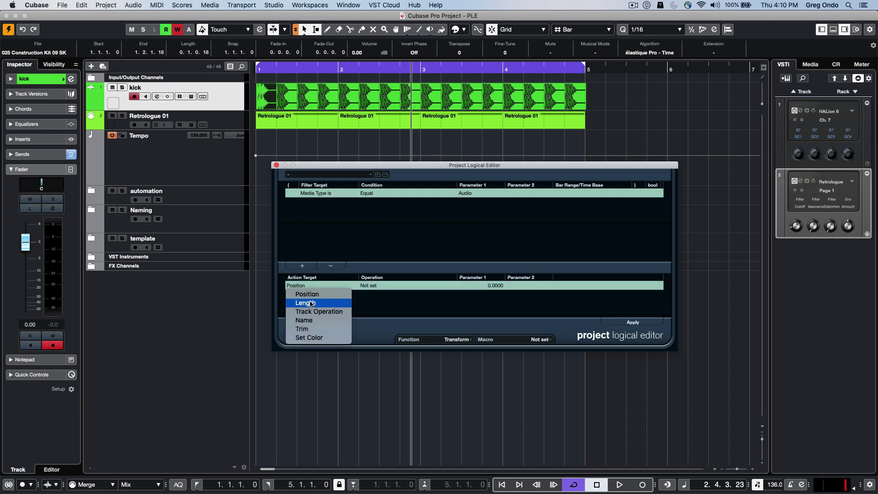
click(323, 303)
click(368, 285)
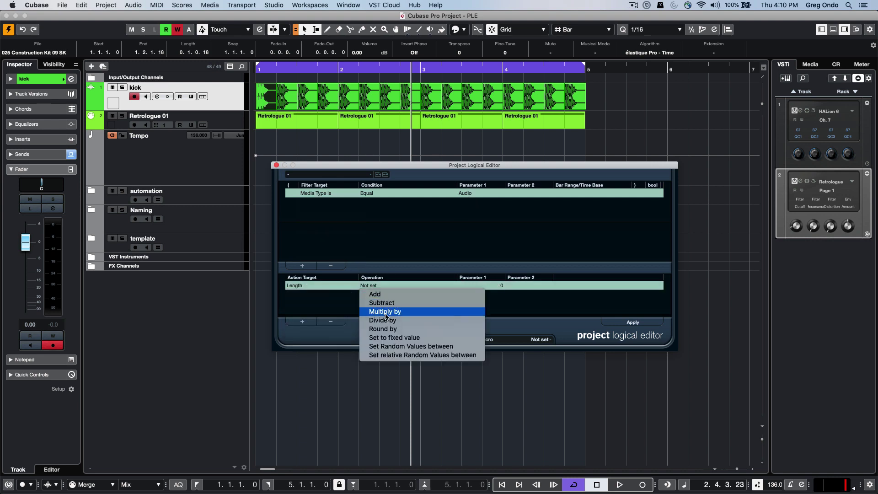
click(385, 311)
click(479, 285)
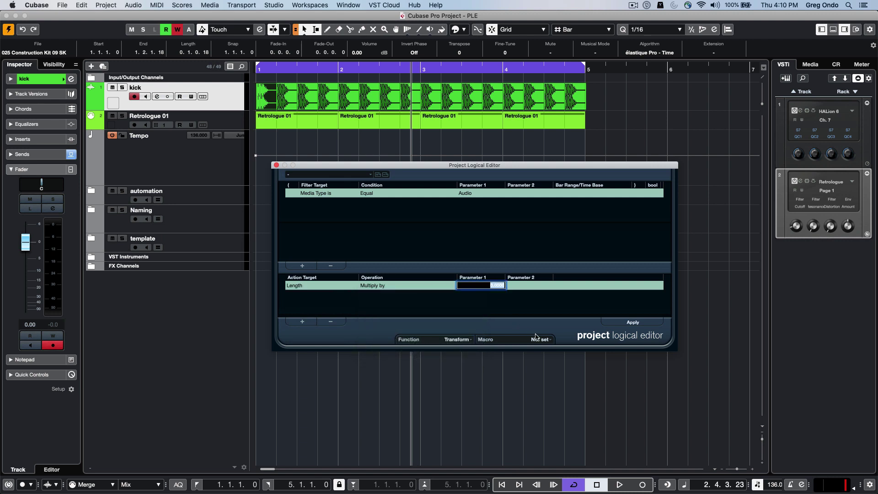
key(BackSpace)
key(Return)
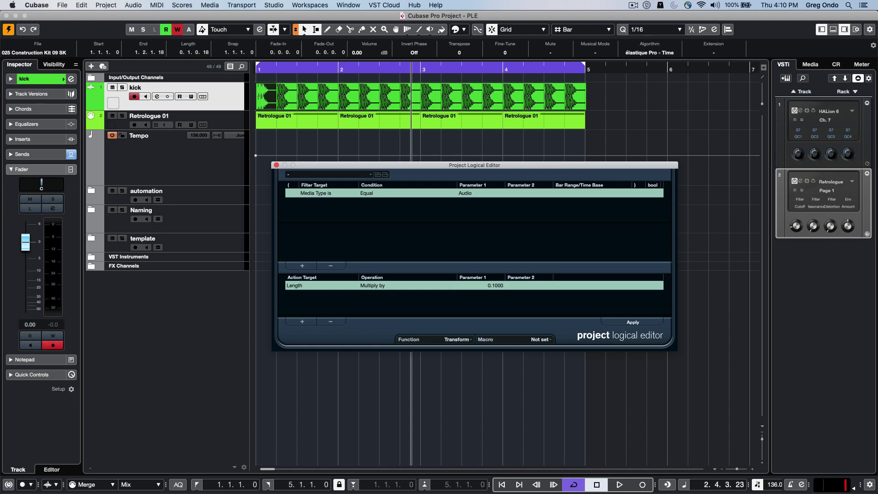
Step: Apply the preset and play back the shortened kick slivers
click(642, 323)
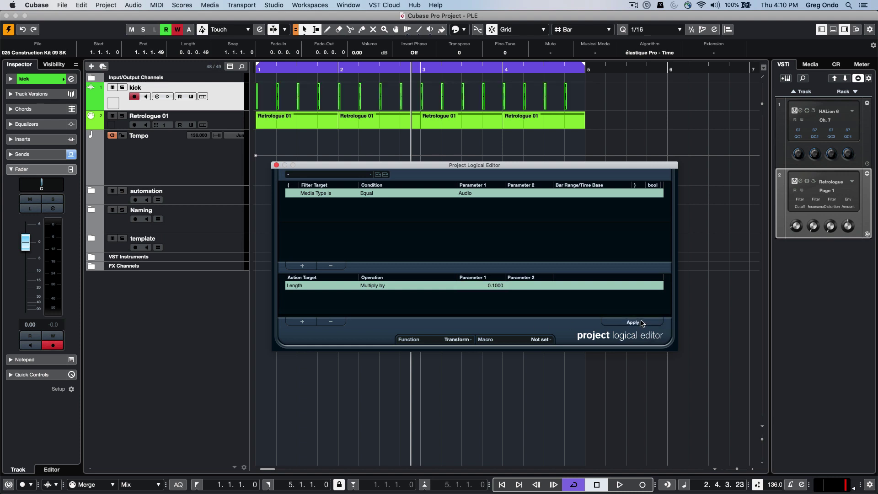
key(space)
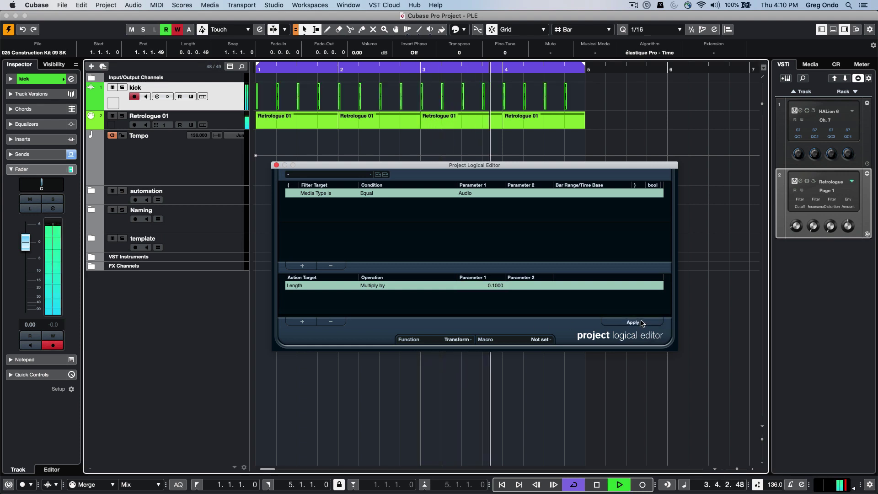
key(space)
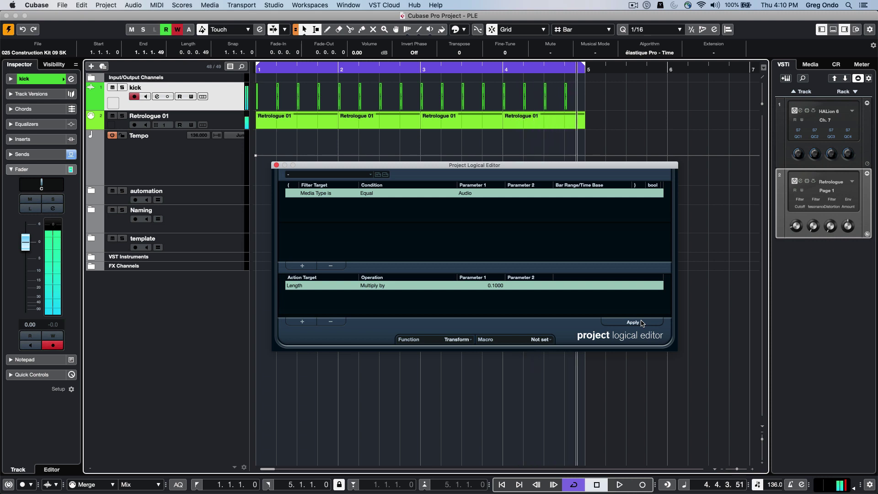
Step: Return to bar 1, zoom out with G, and select the tempo events from bar 9 to 27
click(274, 65)
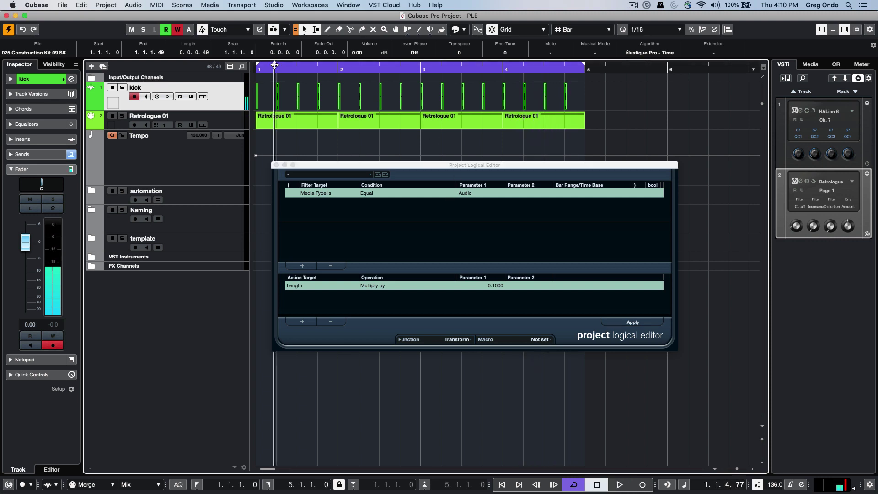
key(g)
key(g)
key(g)
key(g)
key(g)
key(g)
key(g)
key(g)
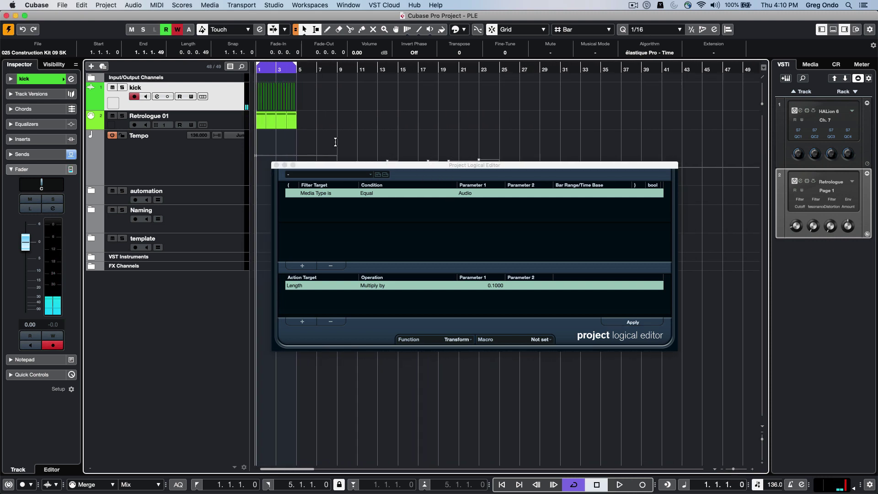
click(337, 161)
drag(336, 168, 328, 205)
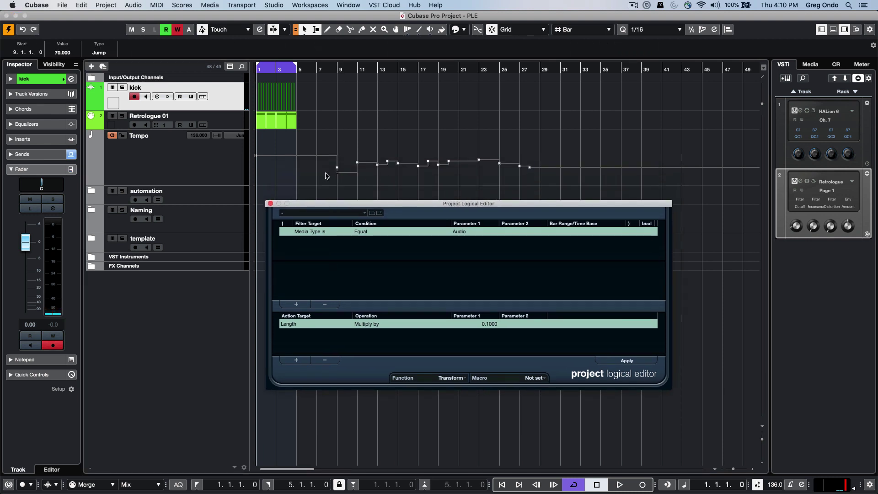
drag(329, 177, 543, 164)
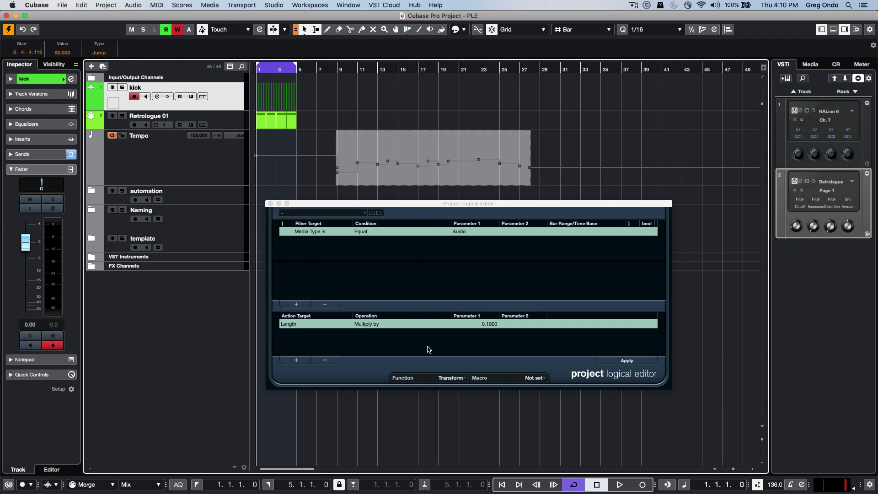
Step: Change the filter's media type from Audio to Tempo, keeping Transform
click(450, 380)
click(451, 380)
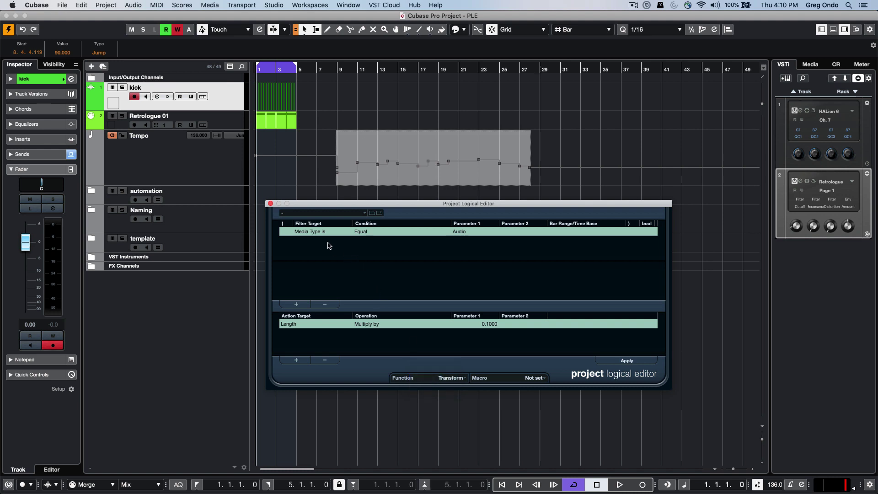
click(466, 236)
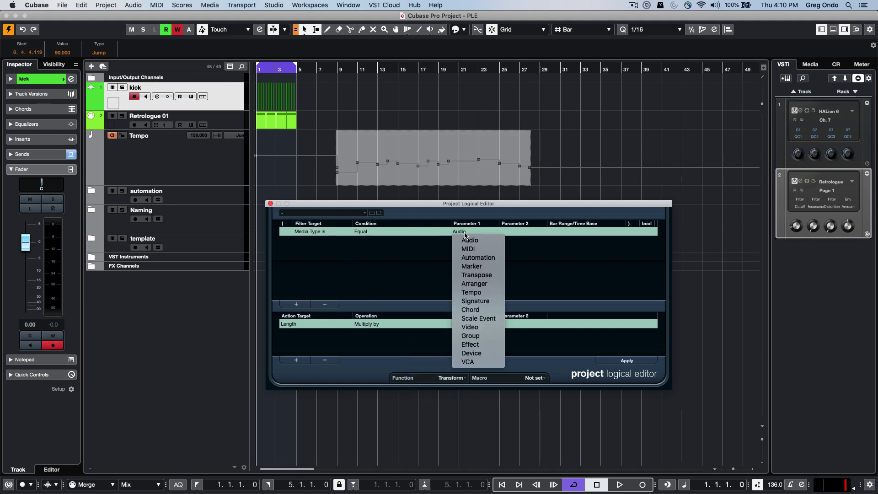
click(472, 295)
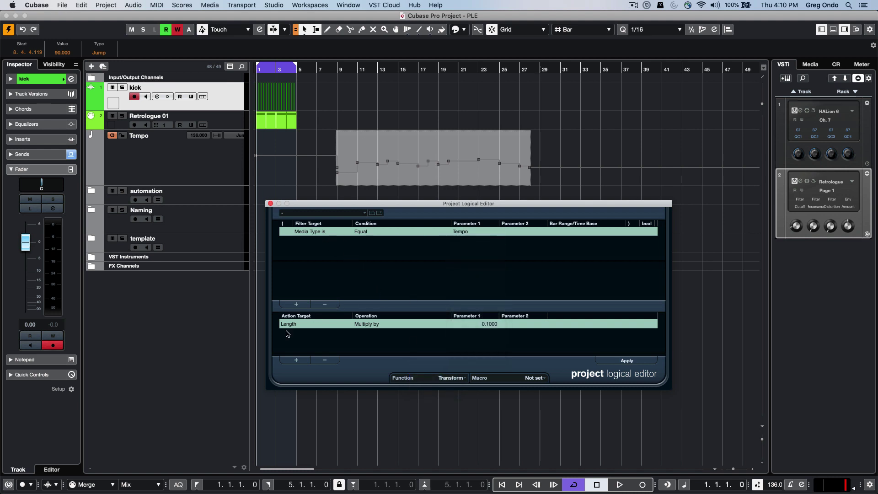
Step: Set the action to Trim Divide by 2 and apply it, halving 90 to 45
click(296, 326)
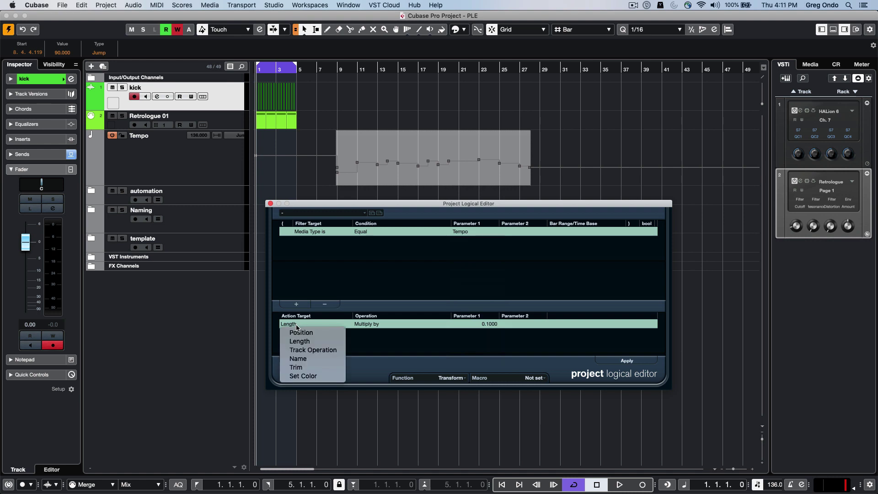
click(299, 367)
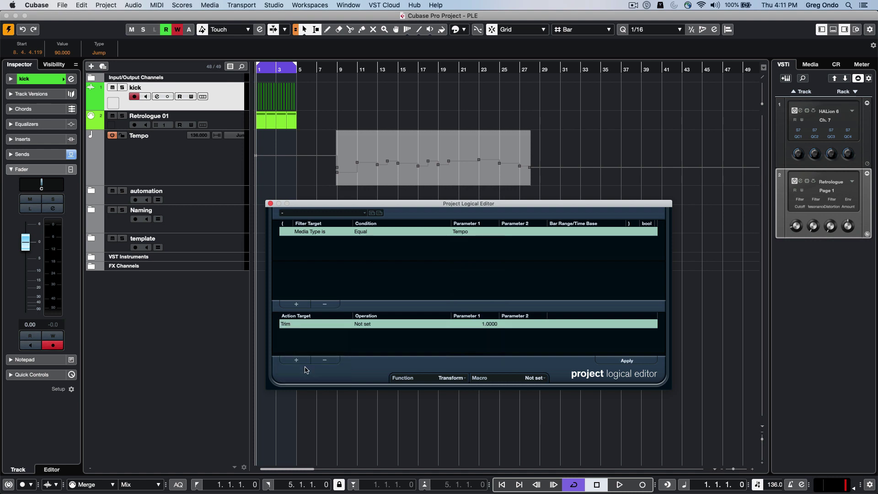
click(361, 325)
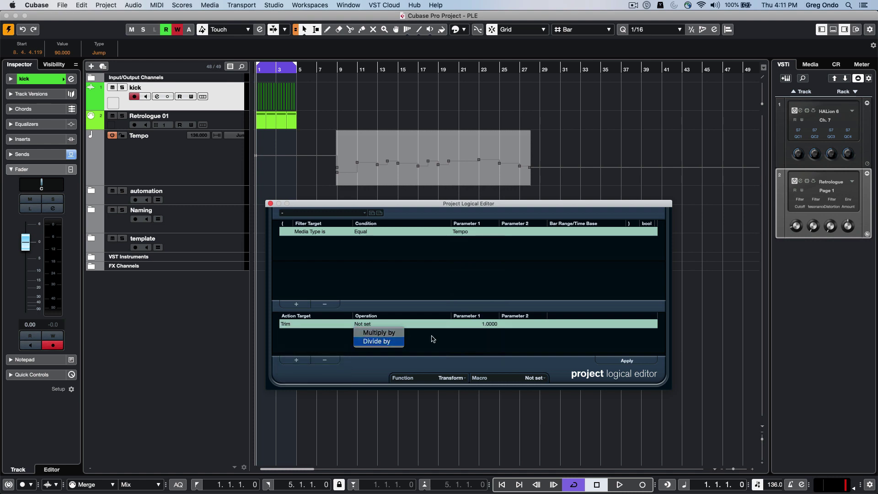
key(Return)
click(476, 326)
text(2)
key(Return)
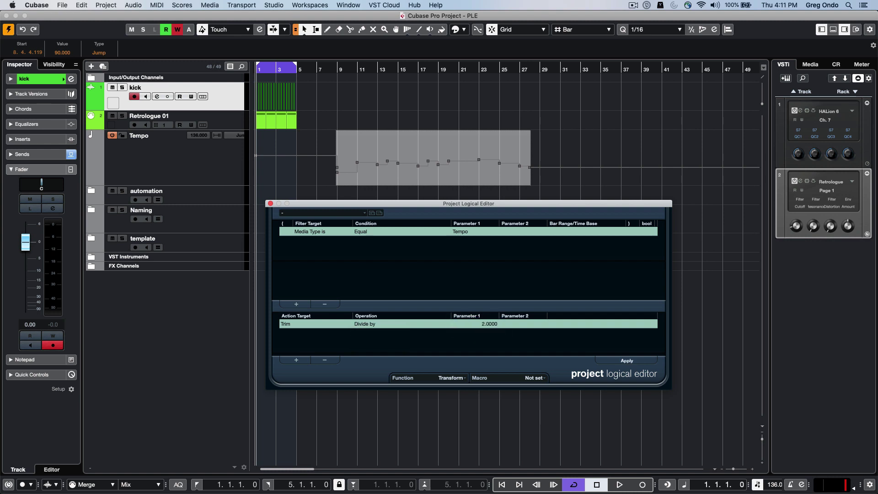
click(621, 360)
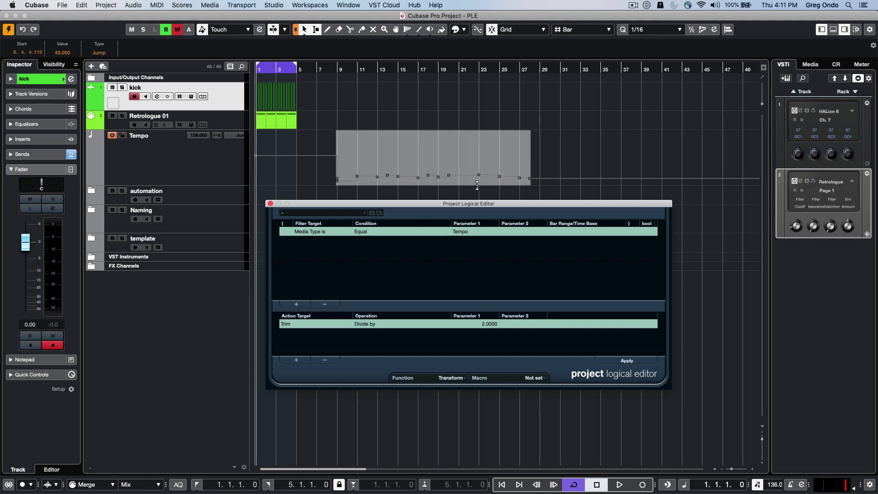
Step: Undo the halving, switch the action to Multiply by 1.5, and apply it so 90 becomes 135
key(super+z)
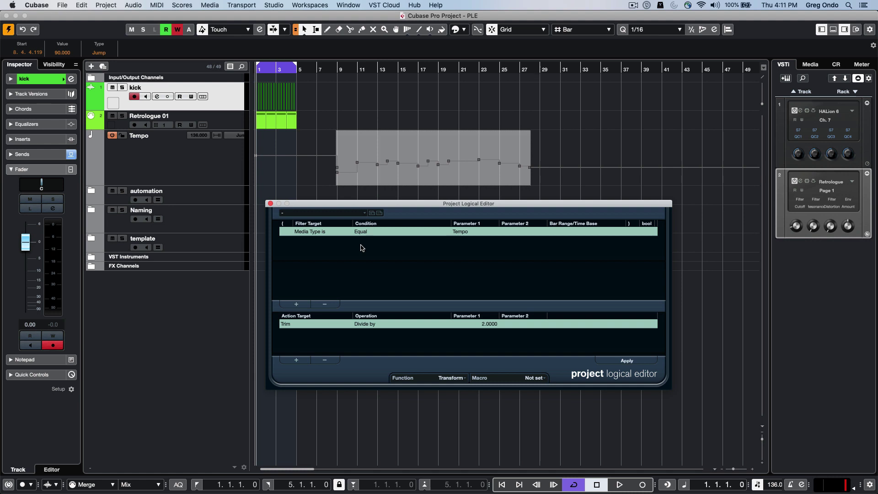
click(371, 326)
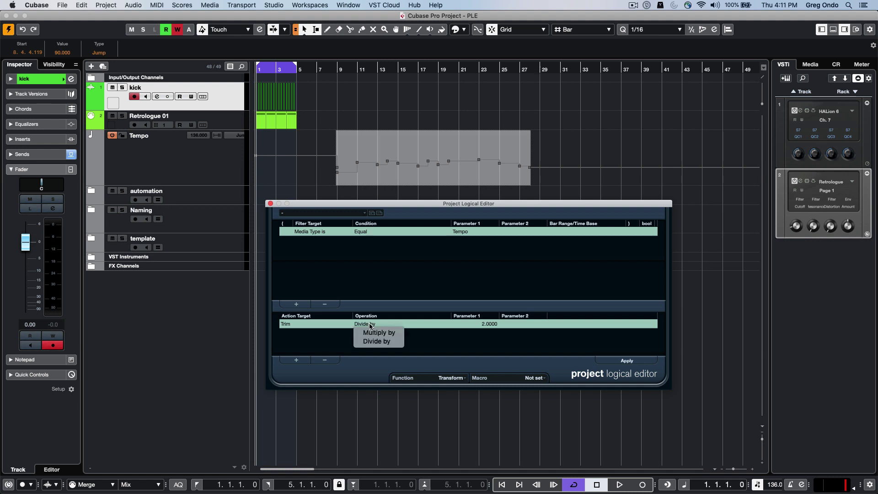
click(391, 333)
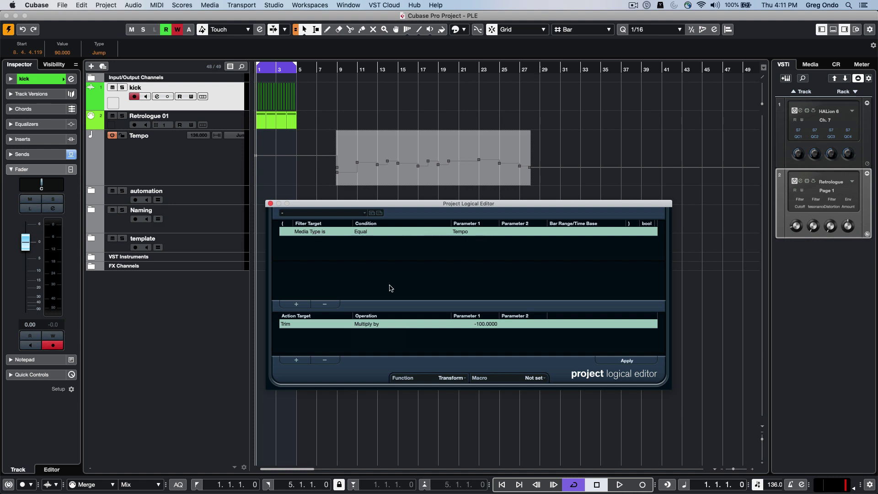
click(482, 325)
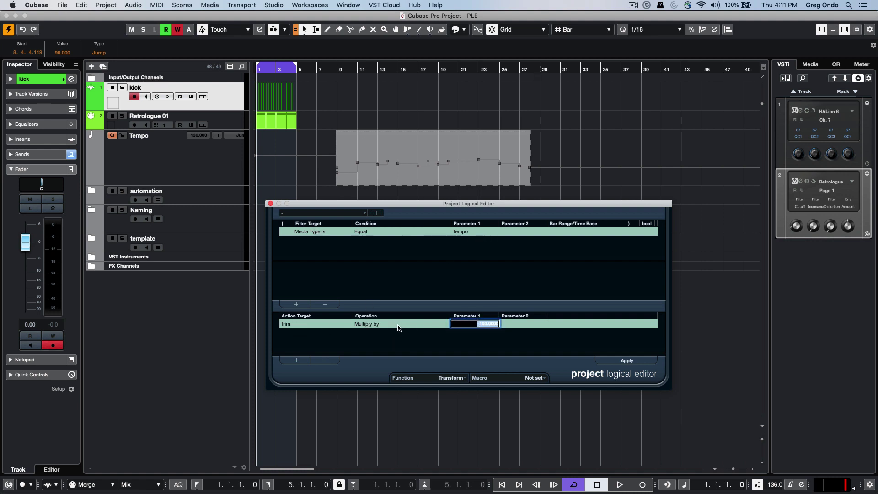
text(1.5)
key(Return)
click(627, 360)
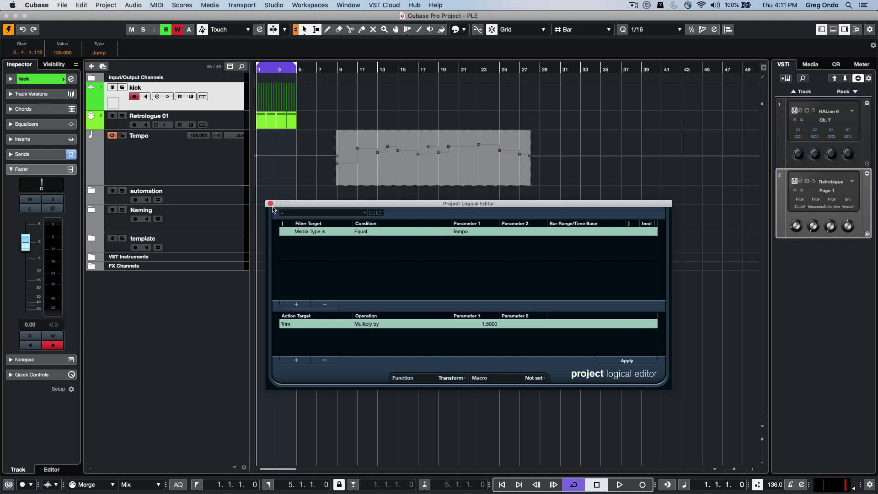
Step: Expand the automation folder and zoom the timeline out to show the later bars
click(92, 192)
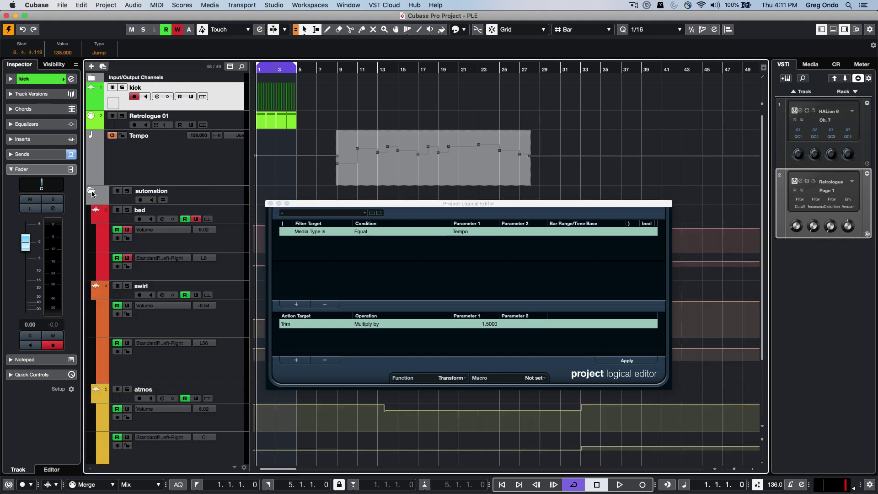
drag(351, 203, 264, 238)
click(343, 63)
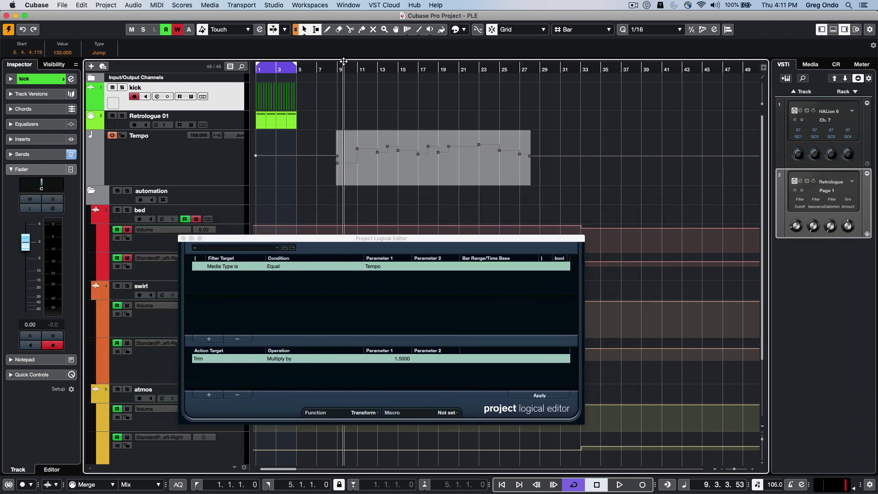
drag(344, 61, 343, 50)
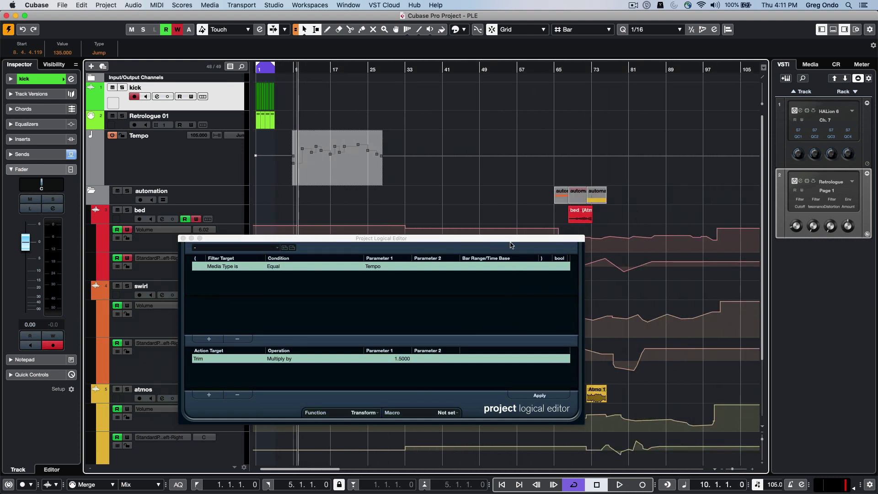
drag(552, 241, 506, 242)
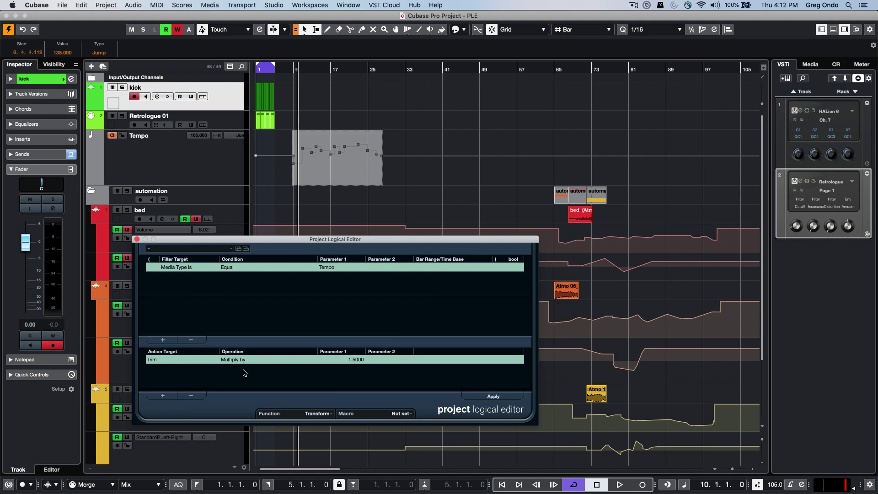
Step: Set the function to Delete, filter Media Type Automation, and remove the tempo multiply action
click(322, 413)
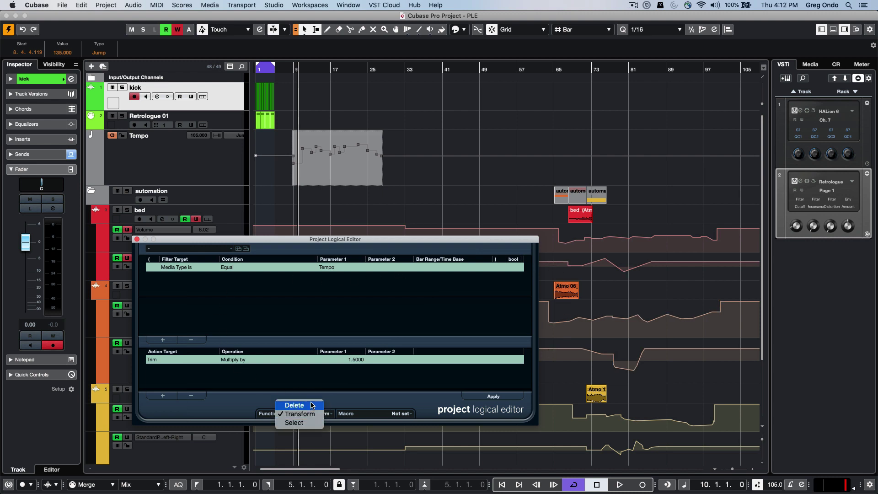
click(312, 408)
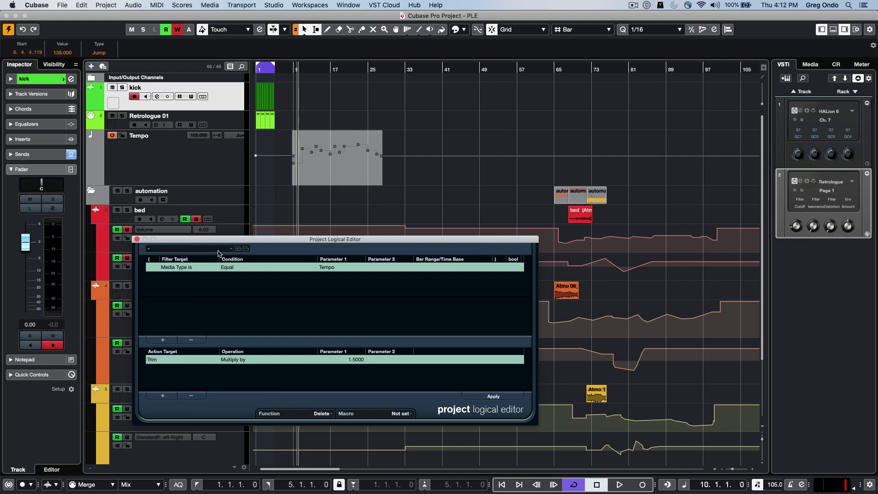
click(182, 268)
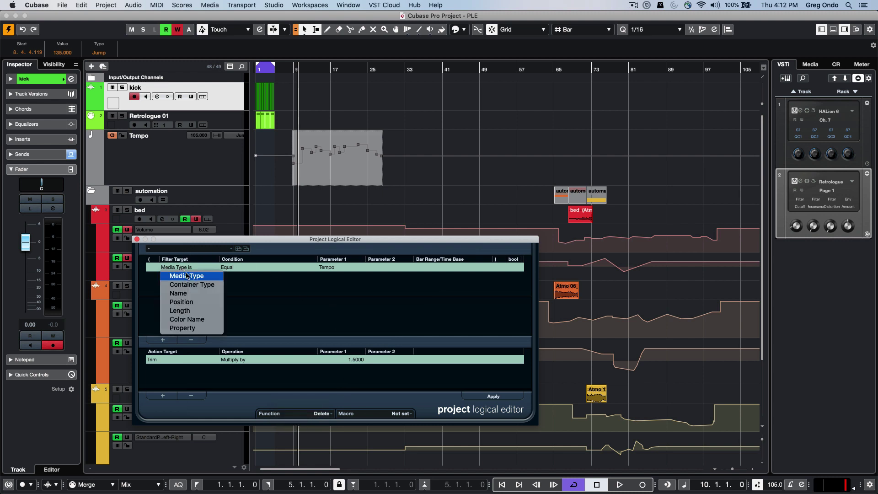
click(185, 276)
click(342, 269)
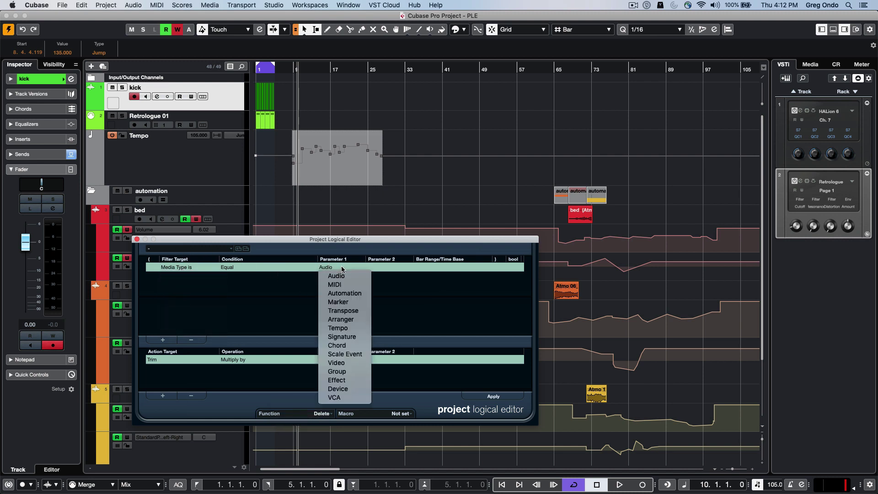
click(343, 295)
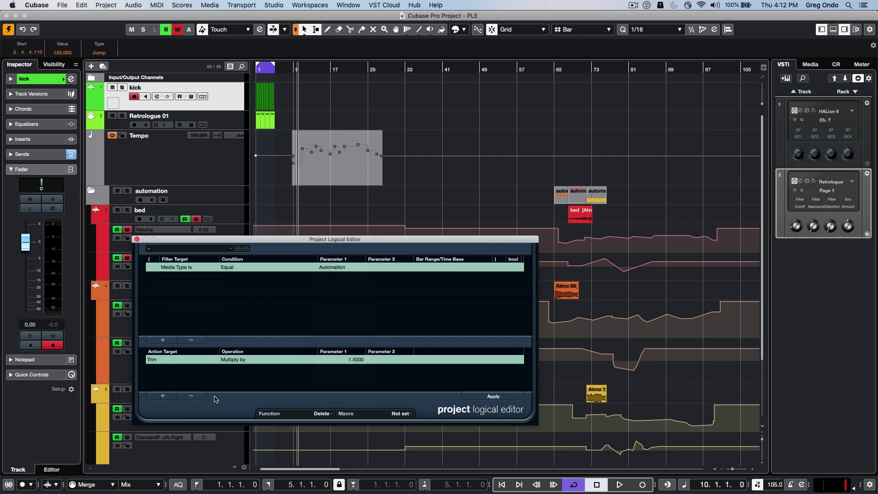
click(192, 396)
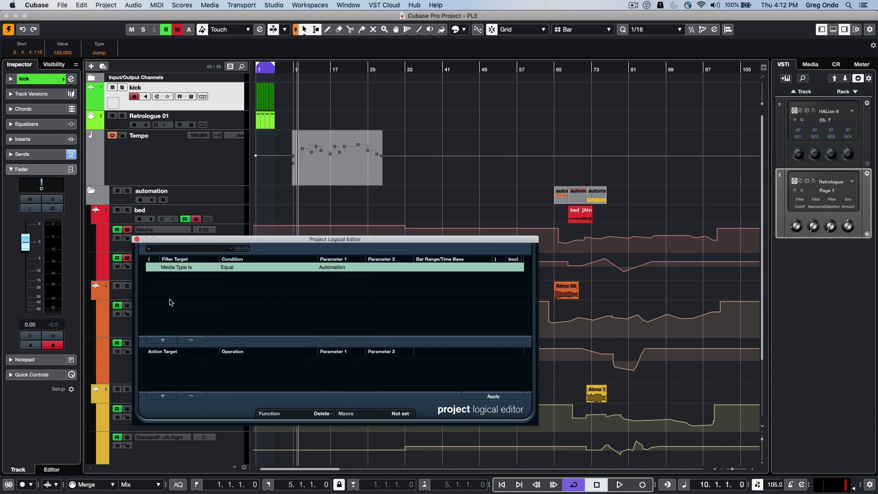
Step: Add a Name Contains 'pan' filter and apply, deleting the pan automation curves
click(163, 341)
click(174, 277)
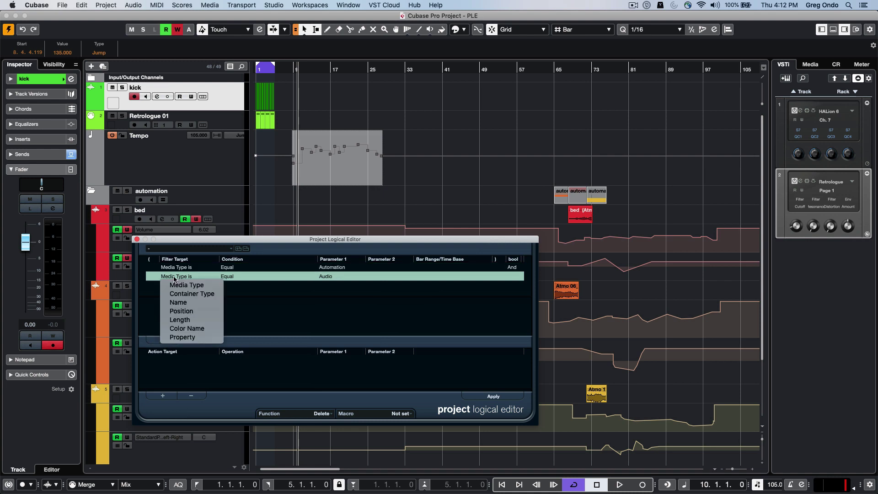
click(179, 302)
click(237, 279)
click(243, 294)
click(327, 276)
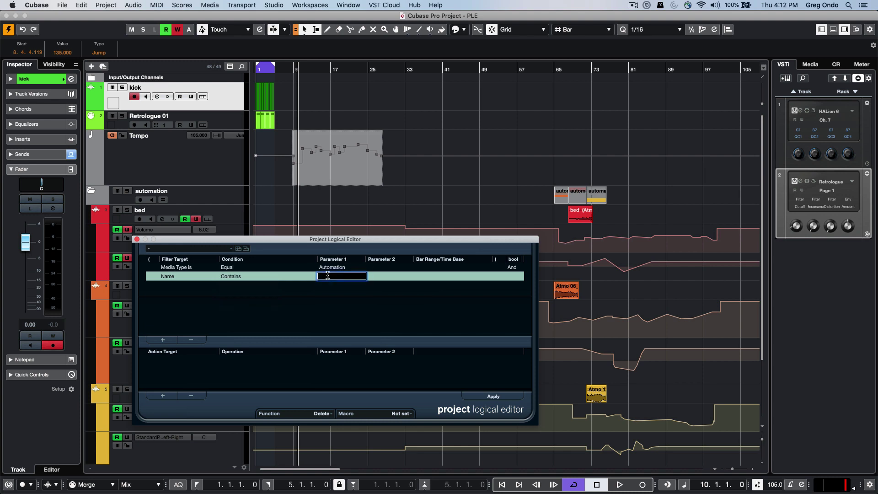
text(pan)
key(Return)
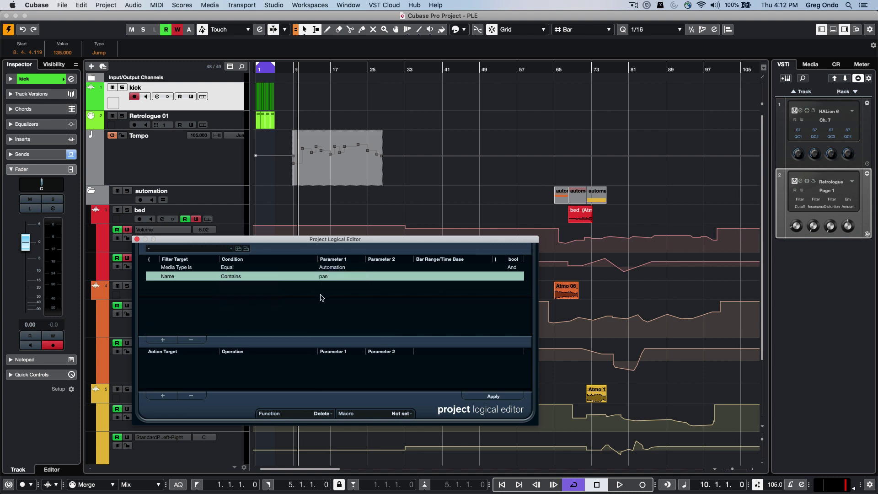
click(493, 396)
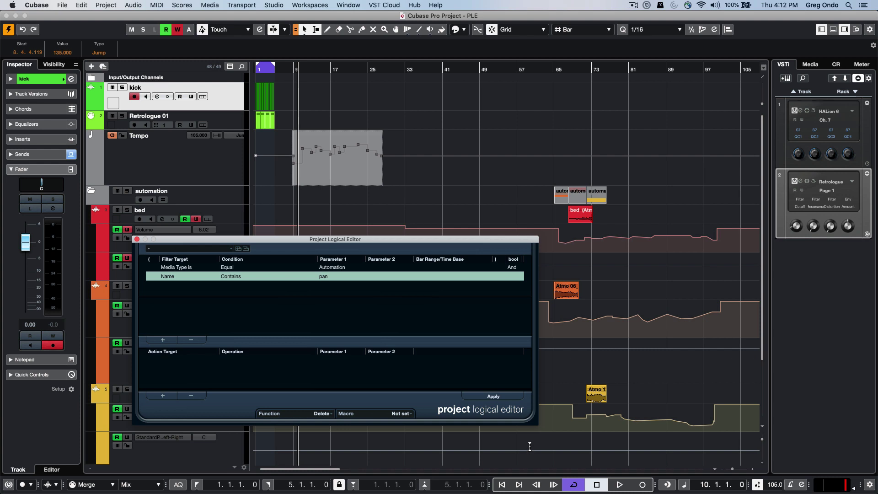
Step: Undo the pan deletion, set the function back to Transform, and change the name filter to 'vol'
key(super+z)
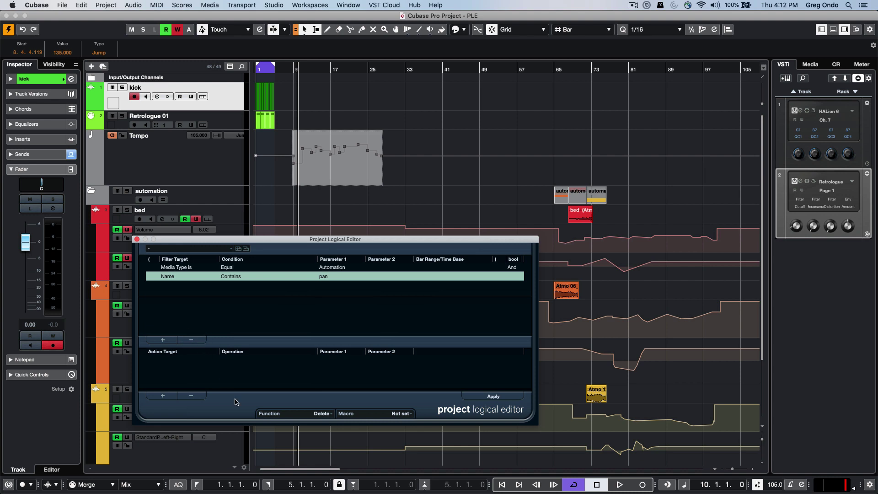
click(325, 414)
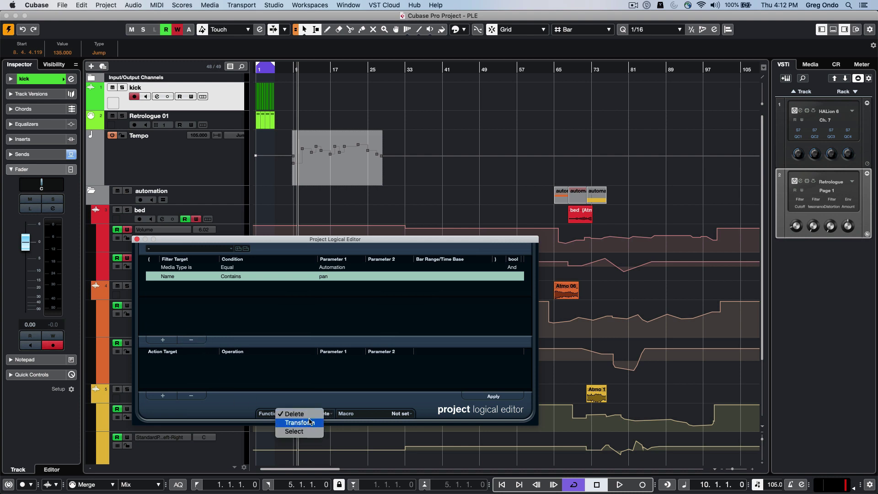
click(302, 422)
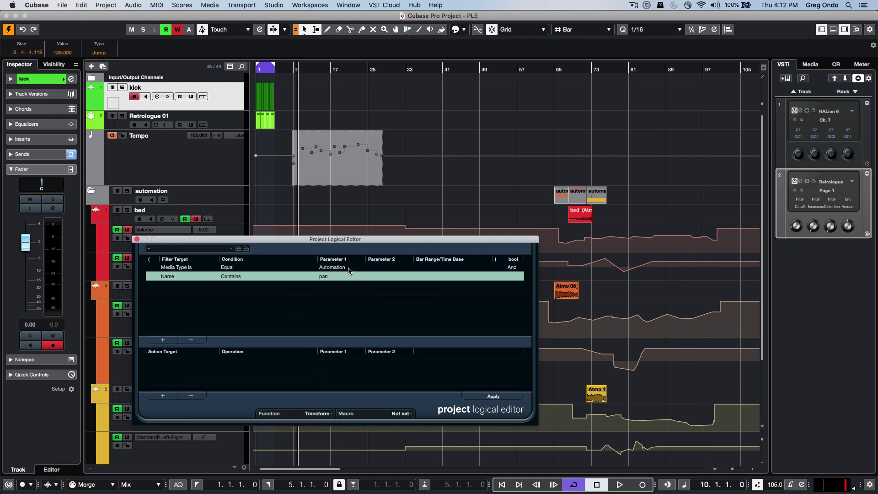
click(328, 279)
text(vol)
key(Return)
Step: Add a Trim Multiply by 0.9 action and apply it to the volume automation
click(163, 395)
click(166, 360)
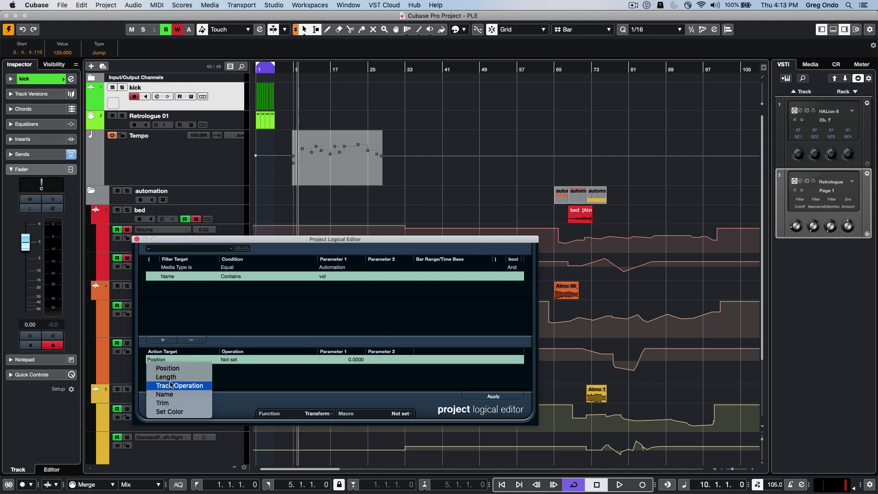
click(162, 403)
click(240, 360)
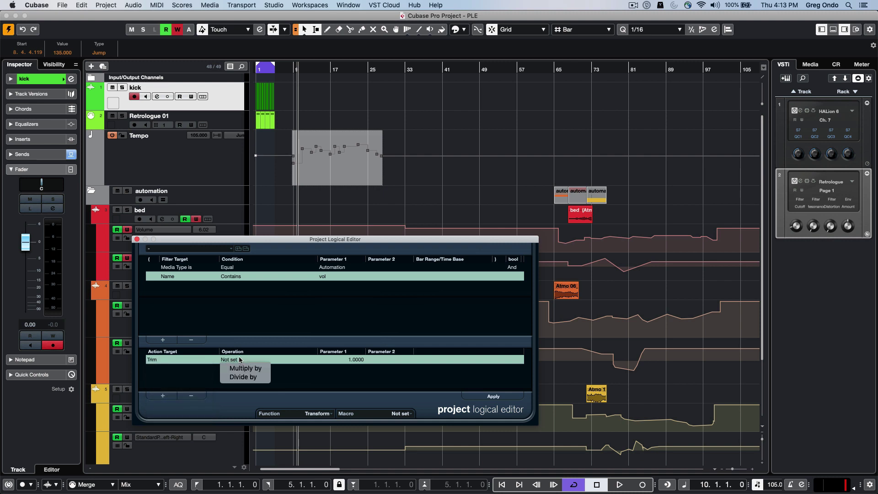
click(233, 366)
click(353, 360)
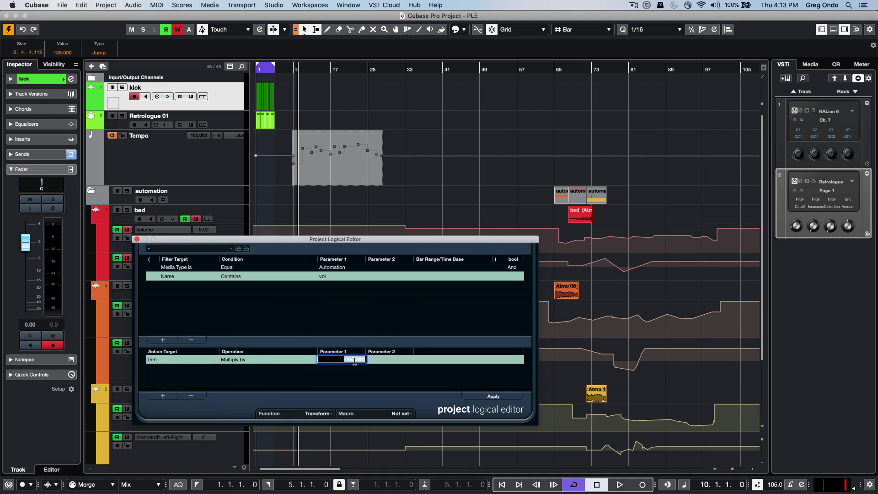
key(BackSpace)
key(Return)
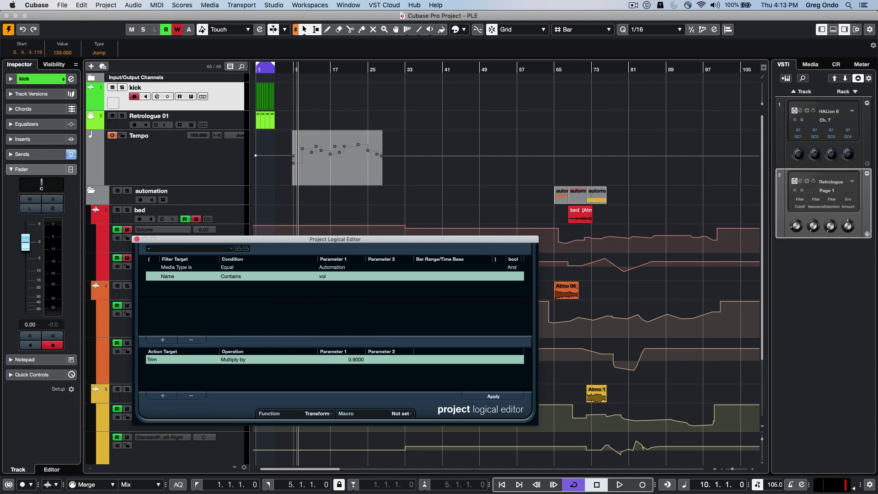
click(487, 396)
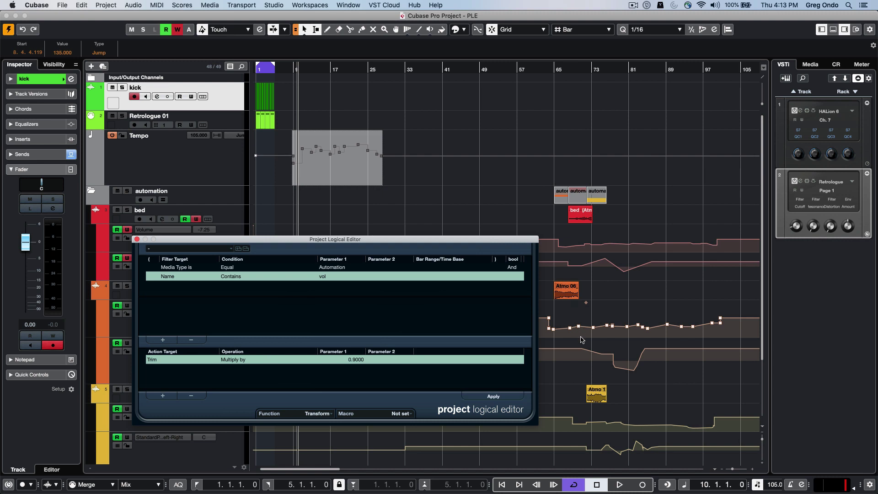
Step: Collapse the automation folder and expand the Naming folder to reveal its track names
click(92, 193)
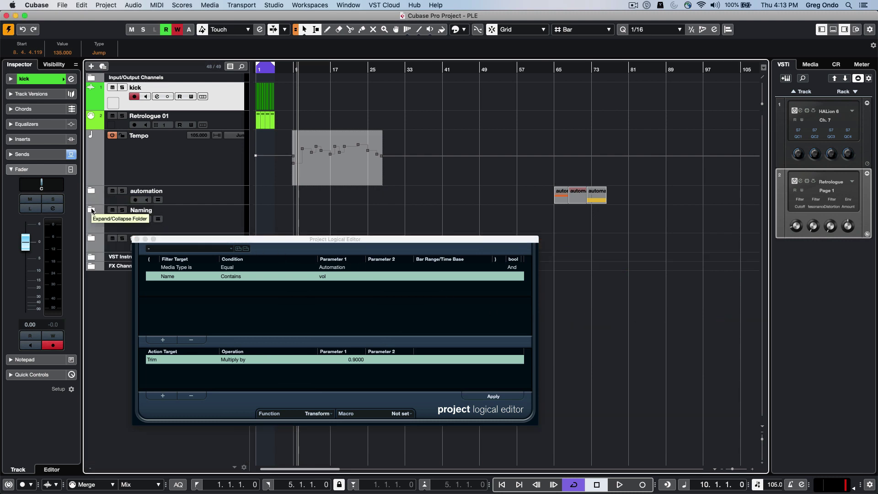
click(92, 210)
drag(171, 241, 314, 227)
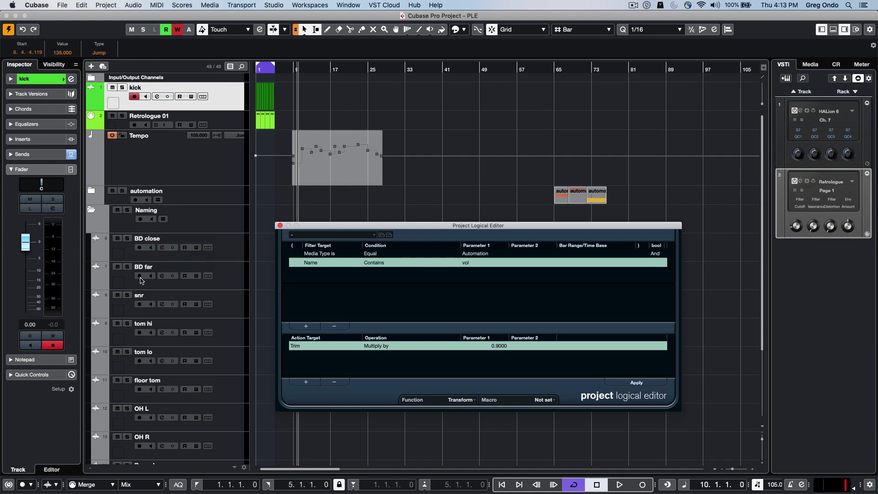
Step: Clear the old filter and action rows and add a filter for names containing BD
click(457, 400)
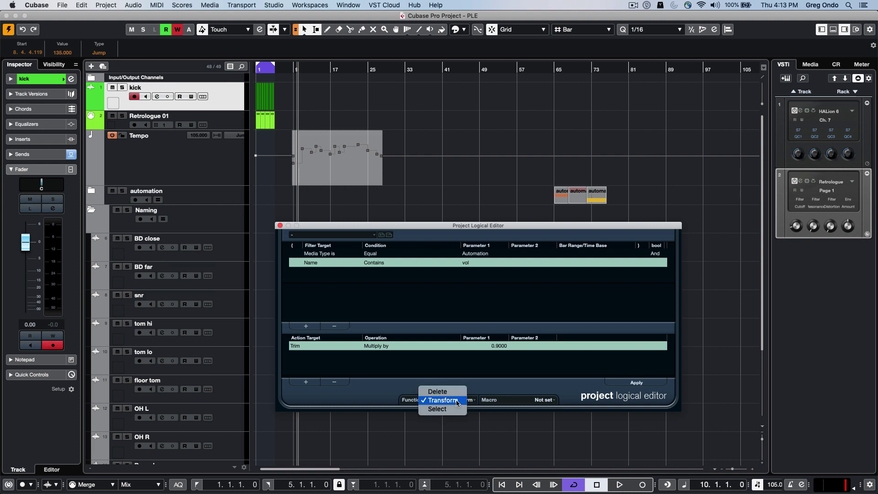
click(458, 400)
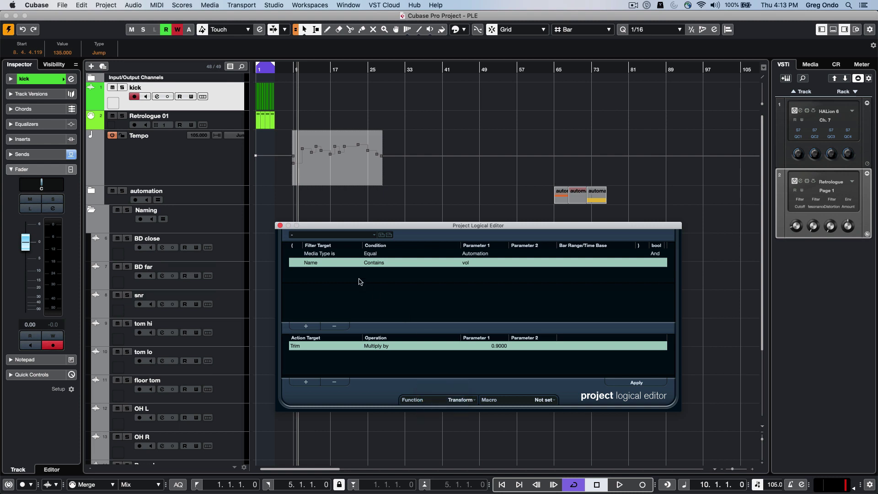
click(339, 328)
click(339, 327)
click(334, 383)
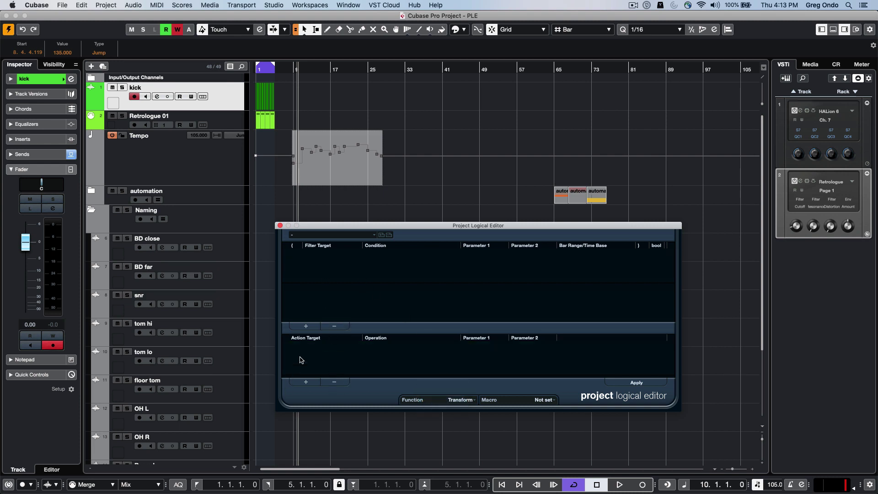
click(305, 327)
click(322, 254)
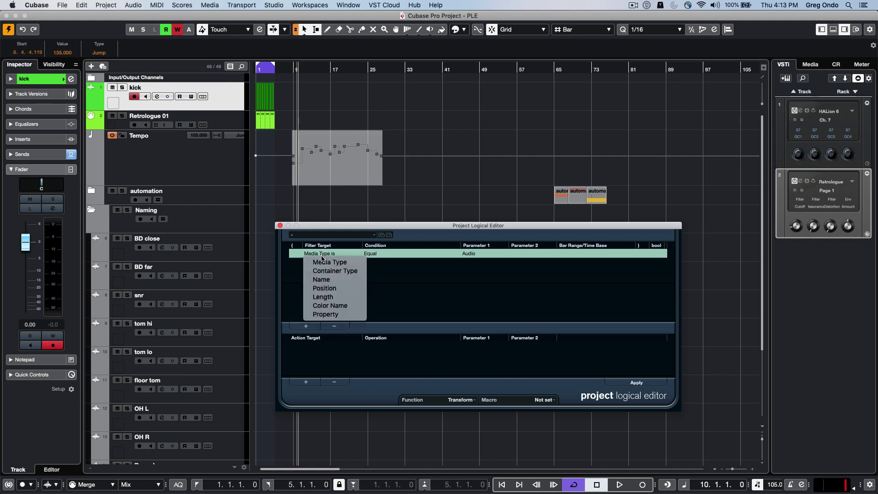
click(322, 280)
click(380, 255)
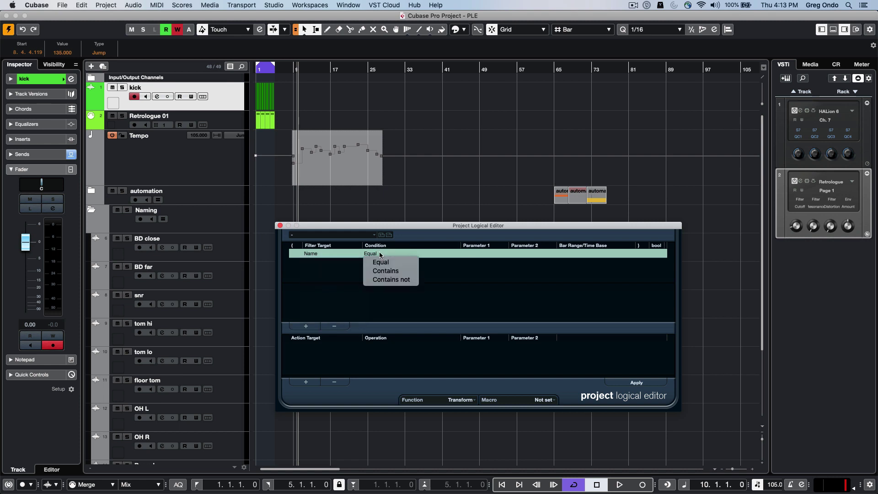
click(385, 270)
click(471, 253)
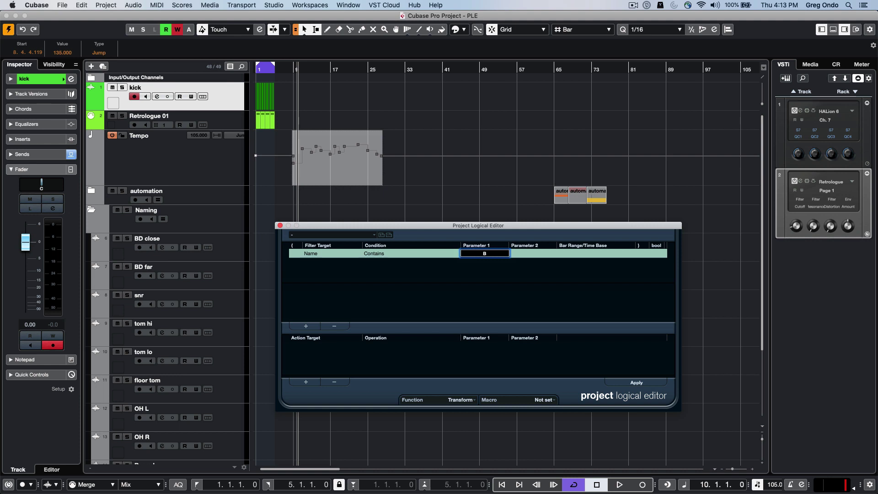
Step: Add a Name action that replaces the whole track name with 'kick'
click(305, 382)
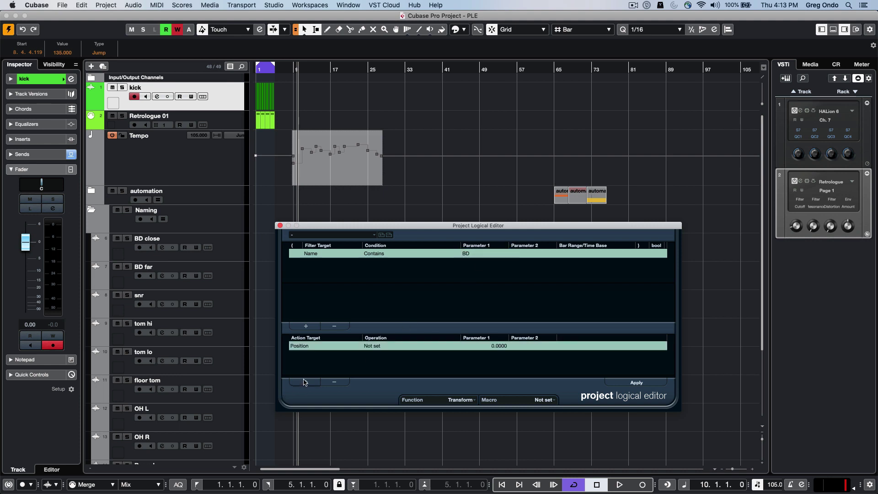
click(308, 346)
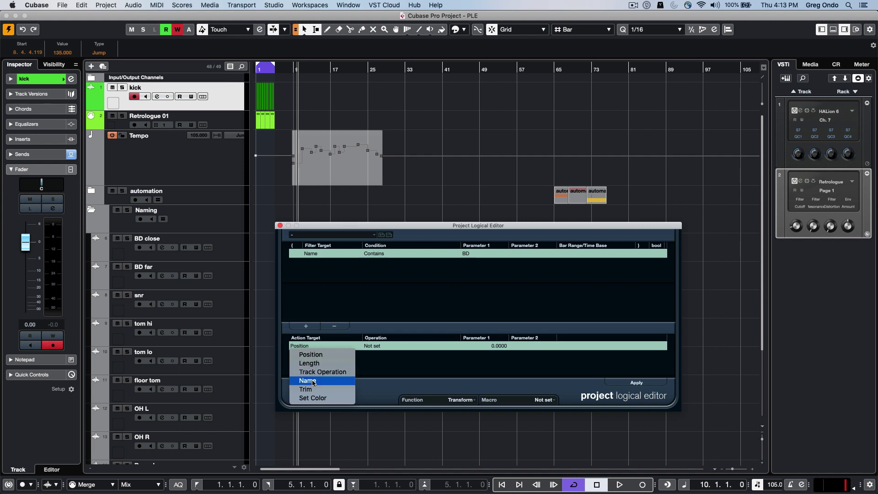
click(307, 381)
click(387, 347)
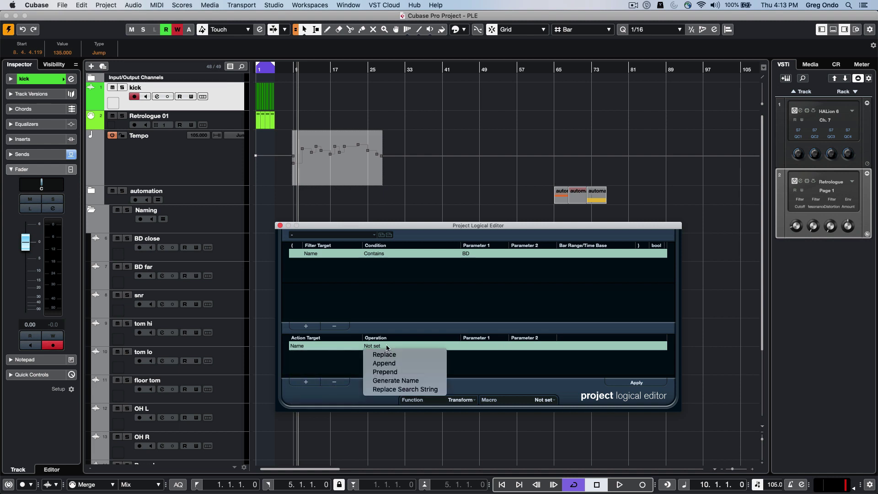
click(386, 355)
click(474, 346)
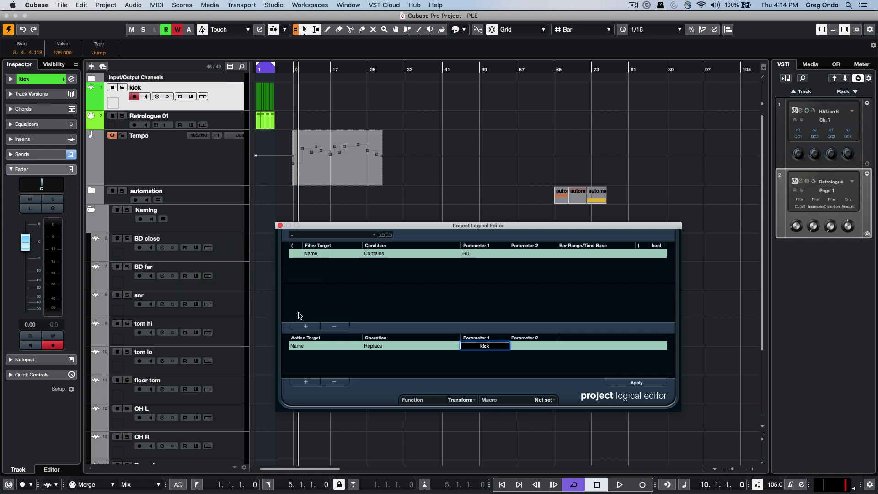
key(Return)
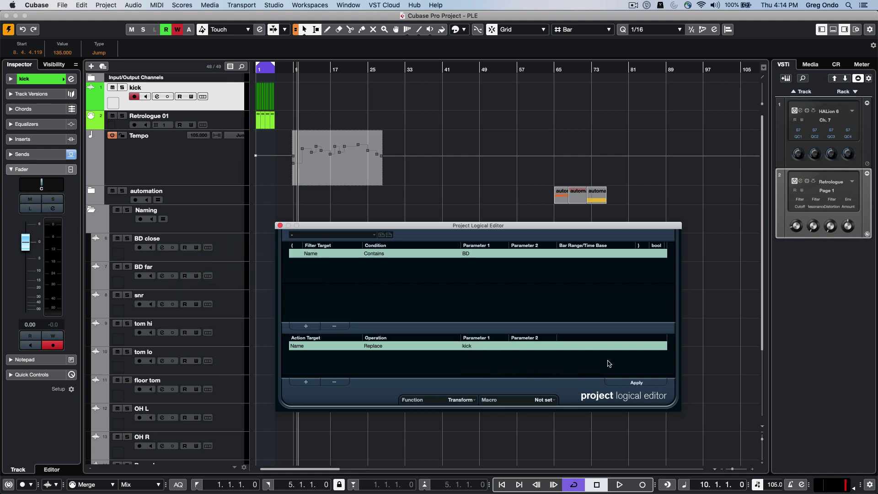
Step: Try and undo the full rename, then apply Replace Search String BD → kick, giving 'kick close' and 'kick far'
click(636, 383)
key(super+z)
click(371, 346)
click(401, 390)
click(479, 346)
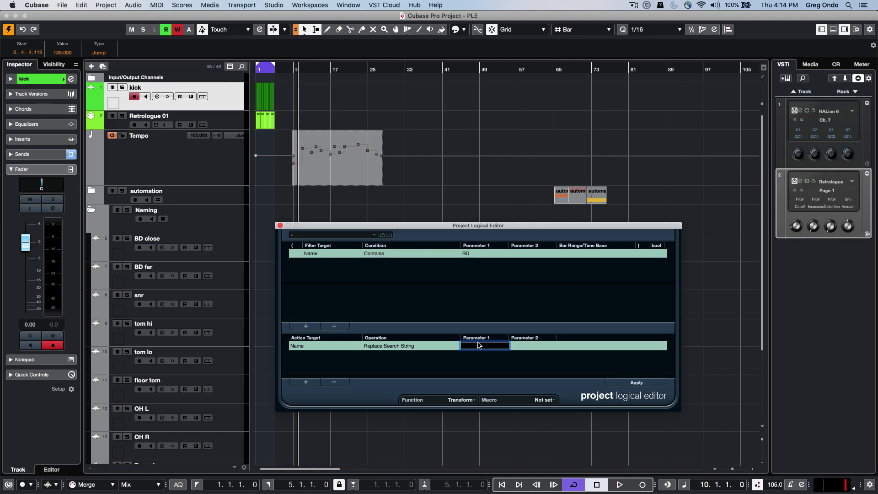
click(520, 345)
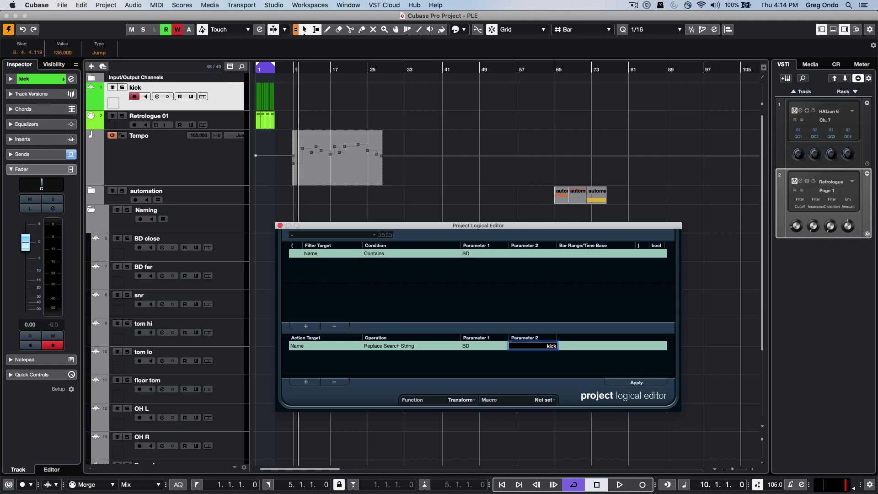
key(Return)
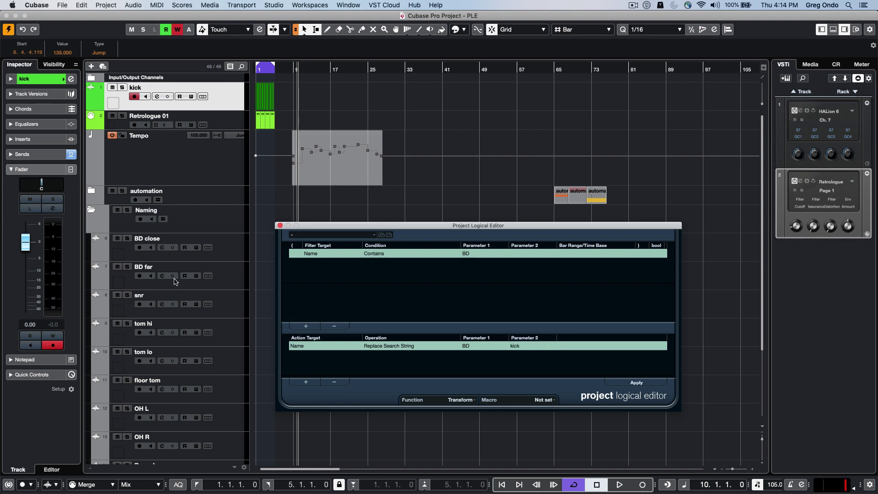
click(639, 383)
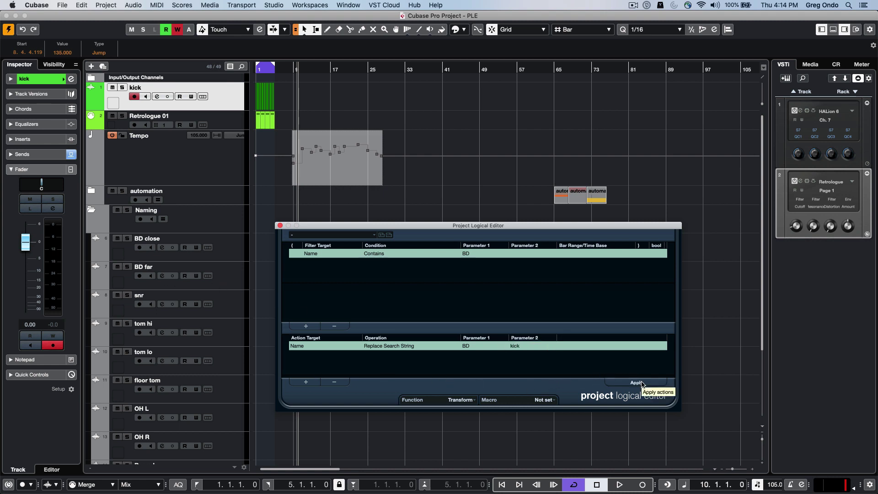
click(640, 382)
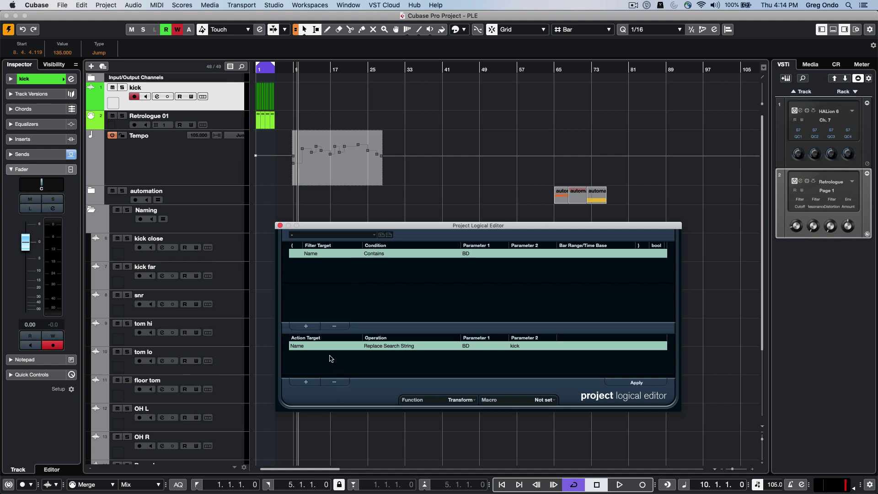
Step: Replace the filter rows with one condition: Container Type is Equal Track
click(311, 326)
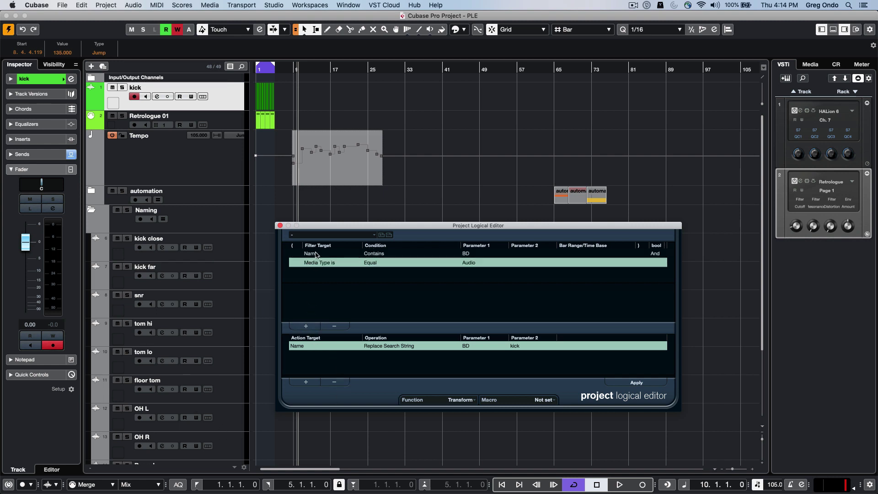
click(334, 326)
click(335, 326)
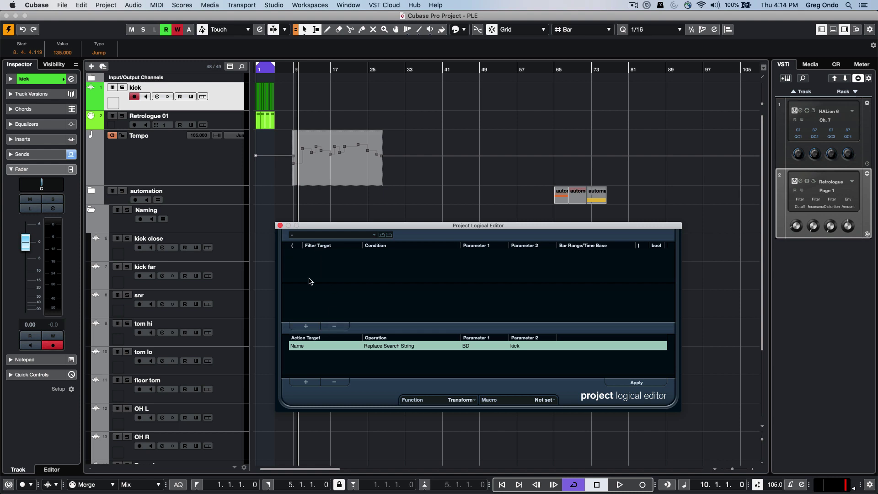
click(305, 326)
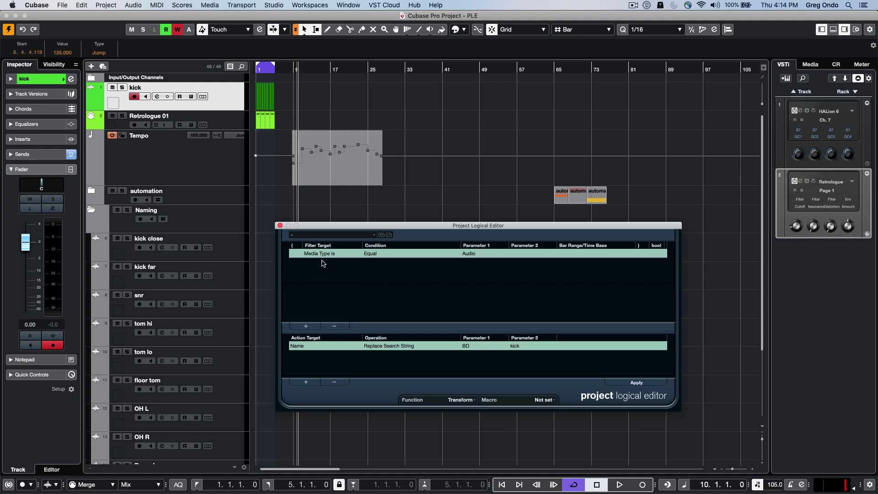
click(476, 255)
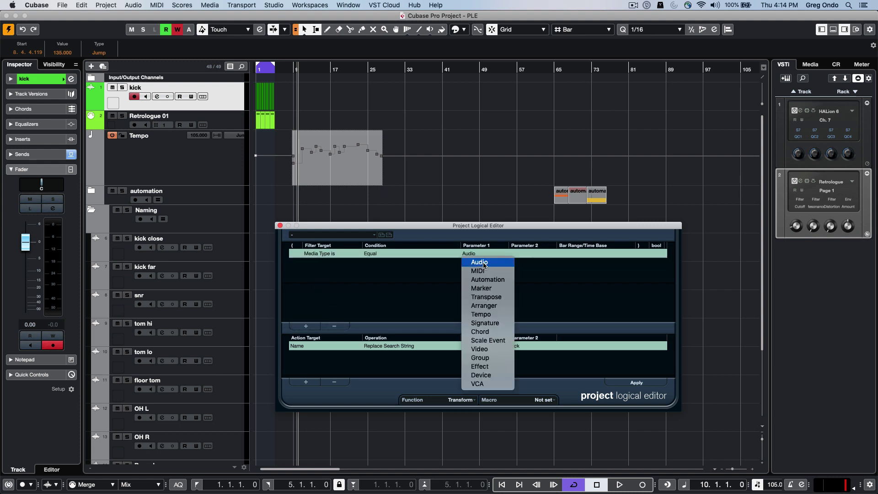
click(319, 255)
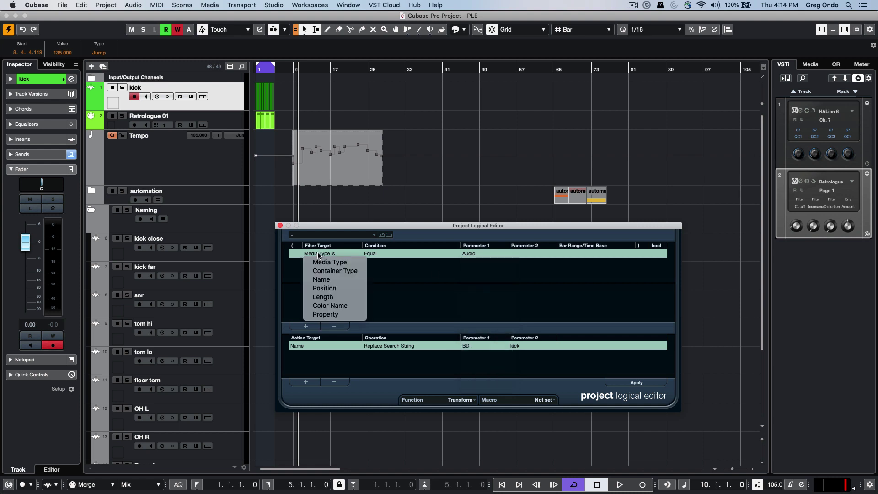
click(334, 271)
click(385, 255)
click(385, 261)
click(486, 252)
click(480, 271)
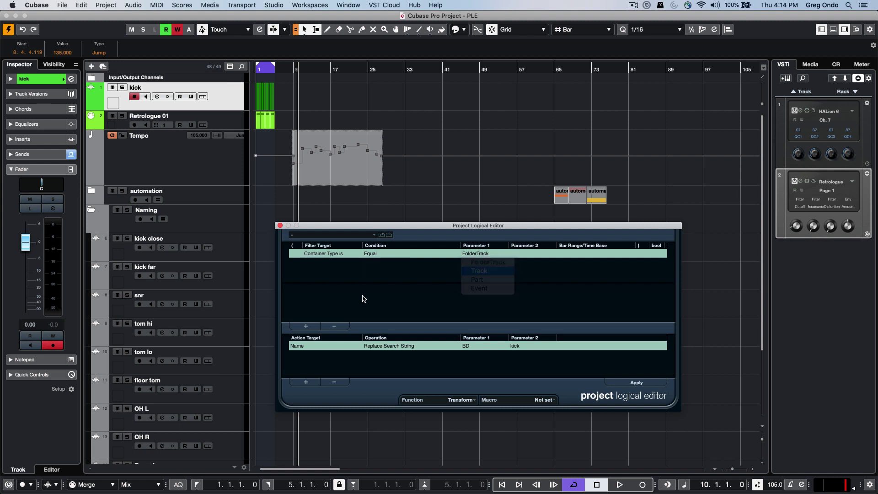
Step: Set the action to Name Prepend 'dj smash' and apply it to every track
click(387, 346)
click(392, 372)
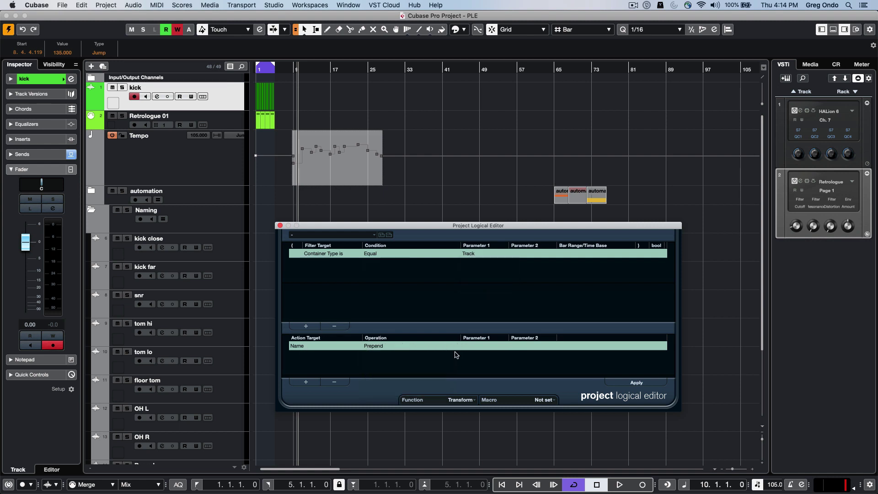
click(466, 349)
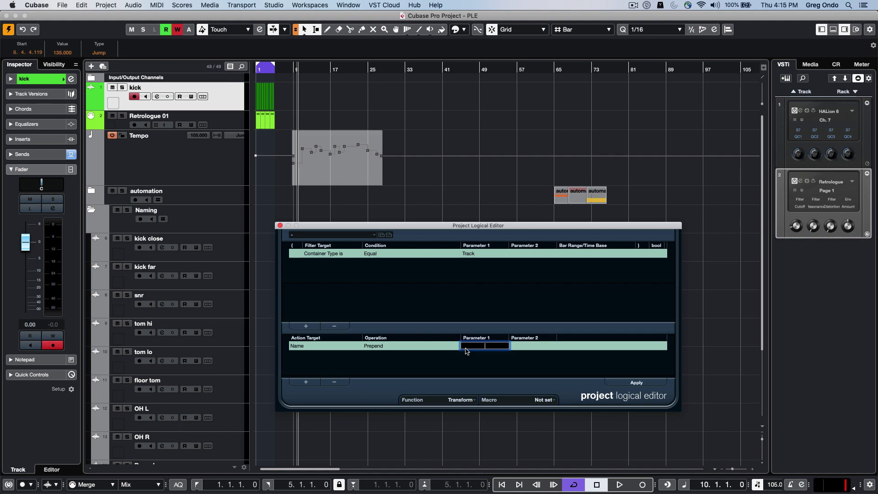
text(dj smash)
key(Return)
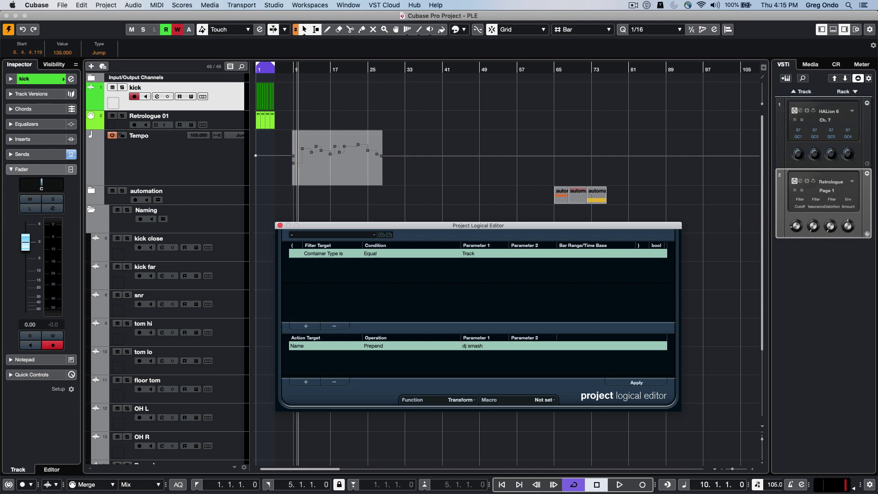
click(636, 382)
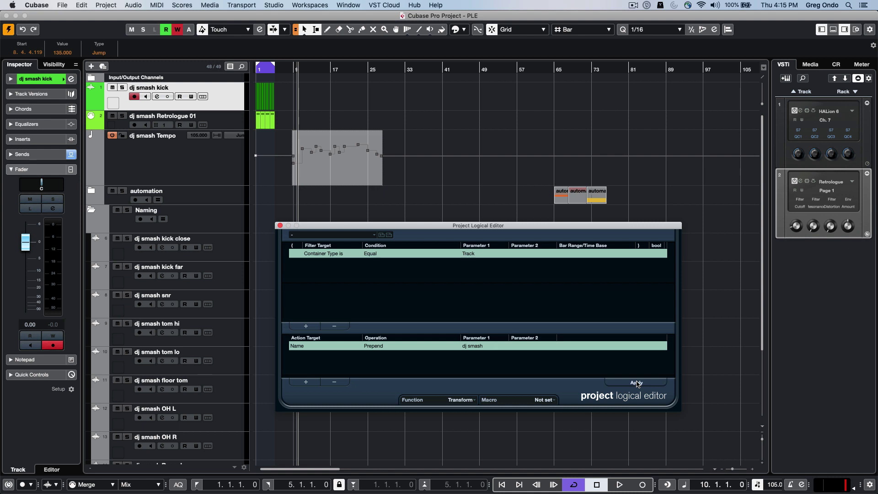
Step: Undo the 'dj smash' renaming so track names read plainly again
click(382, 346)
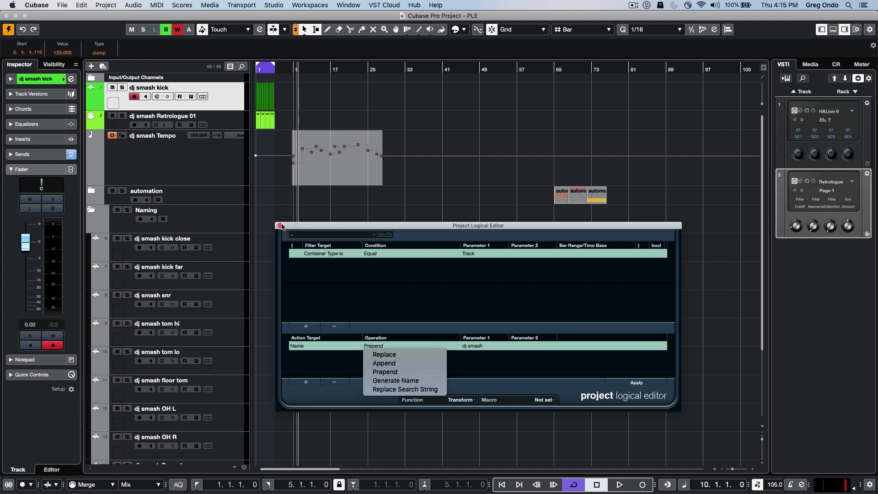
key(Escape)
key(super+z)
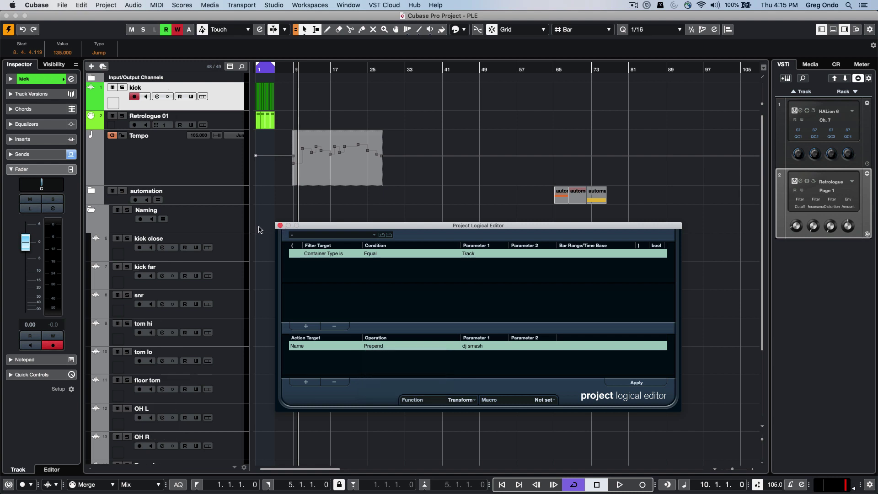
Step: Collapse the Naming folder, expand the template folder, and zoom in on the orchestral parts
click(90, 210)
click(91, 240)
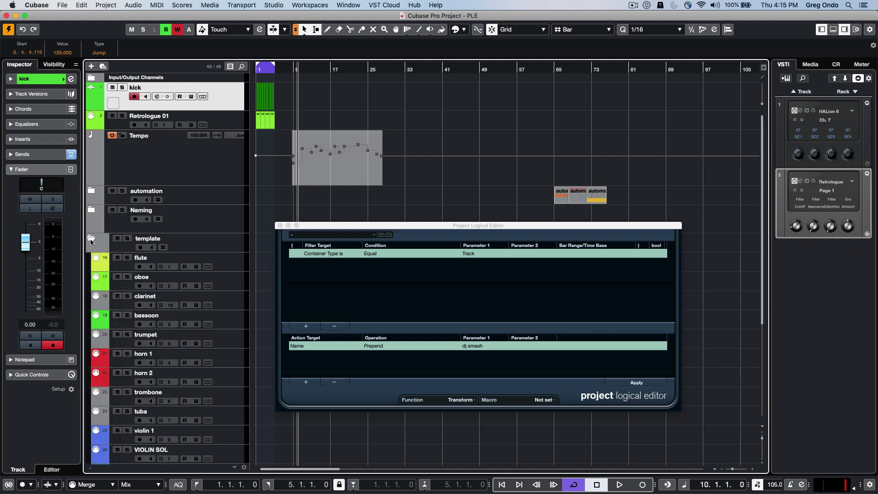
drag(298, 68, 297, 41)
drag(363, 225, 439, 88)
click(373, 68)
drag(373, 68, 300, 51)
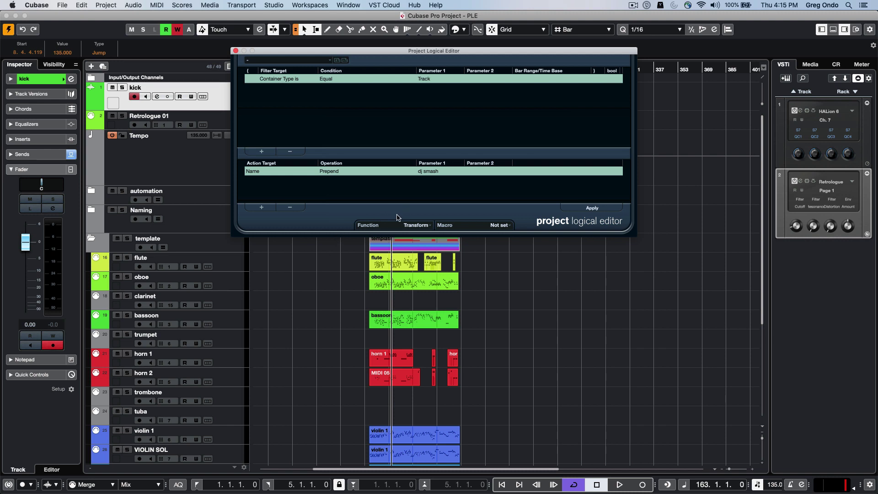
Step: Switch the preset function to Select and filter on Container Type is Equal Track
click(414, 226)
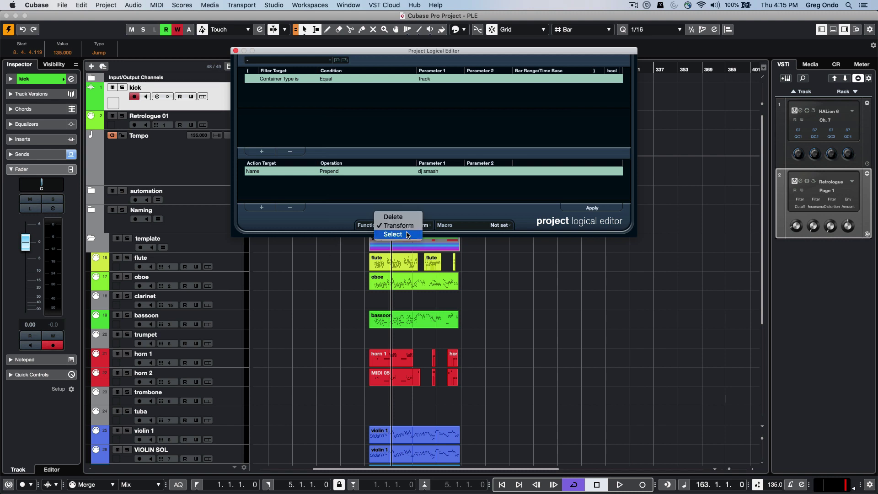
click(395, 234)
click(292, 208)
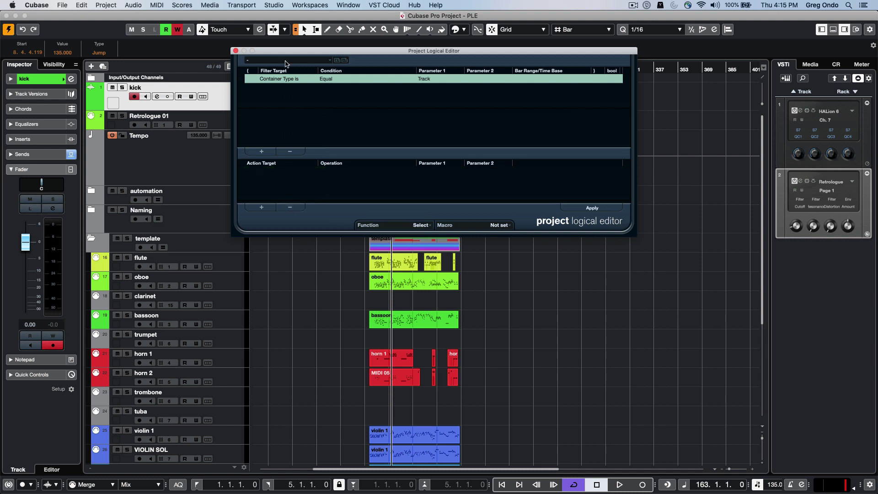
click(292, 154)
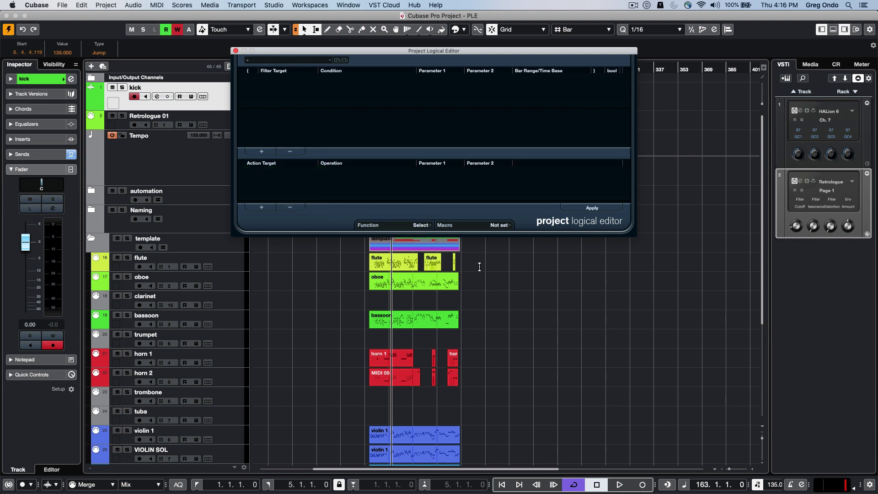
click(262, 152)
click(283, 79)
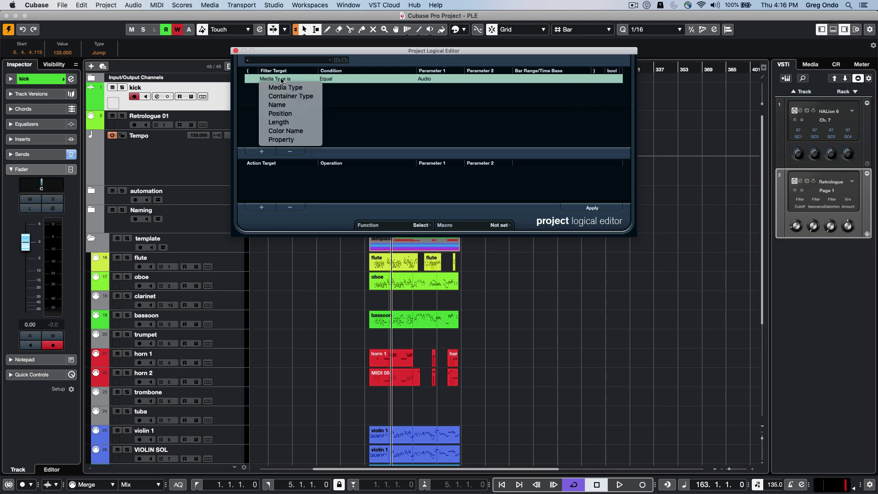
click(288, 96)
click(354, 81)
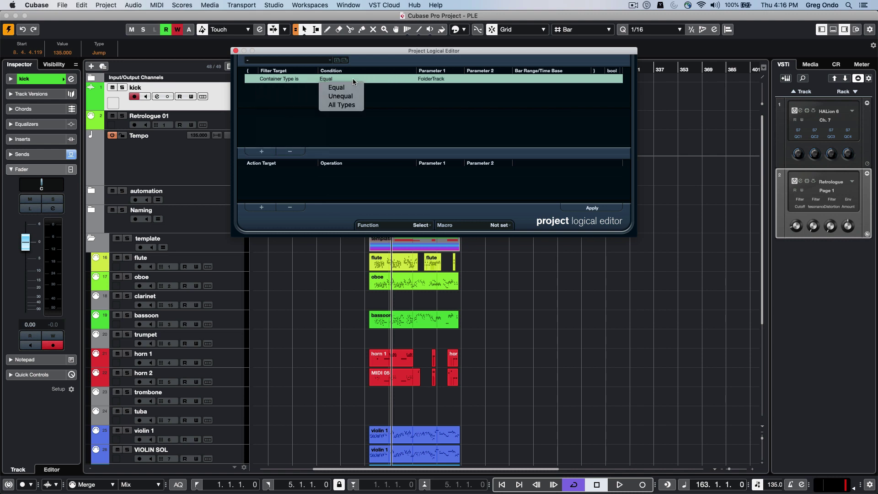
click(353, 88)
click(446, 79)
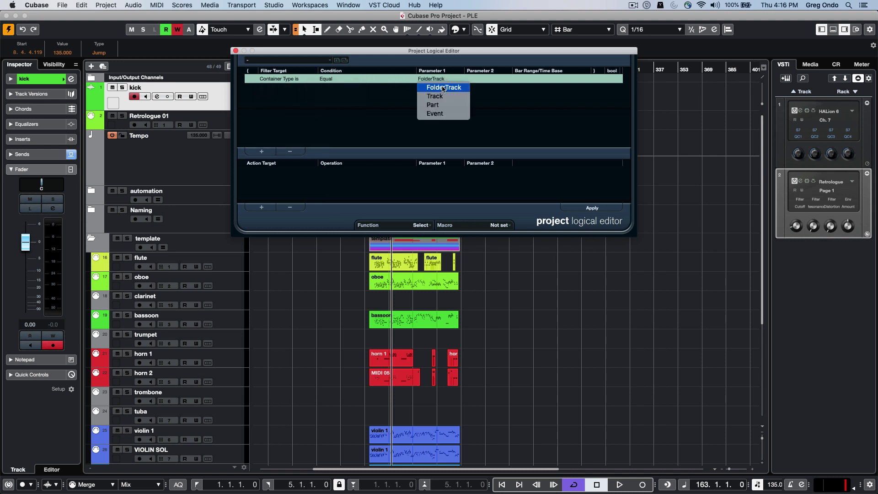
click(446, 96)
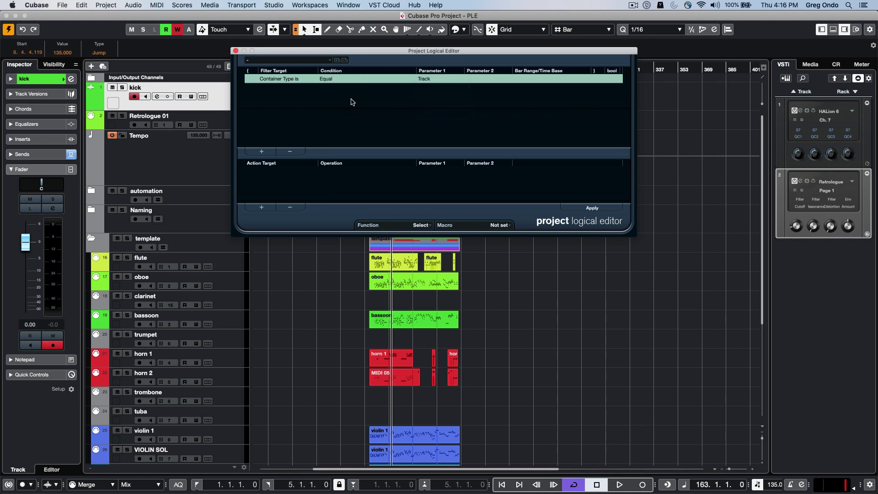
Step: Add a Property is set 'Event is empty' condition and apply it to select empty tracks
click(261, 151)
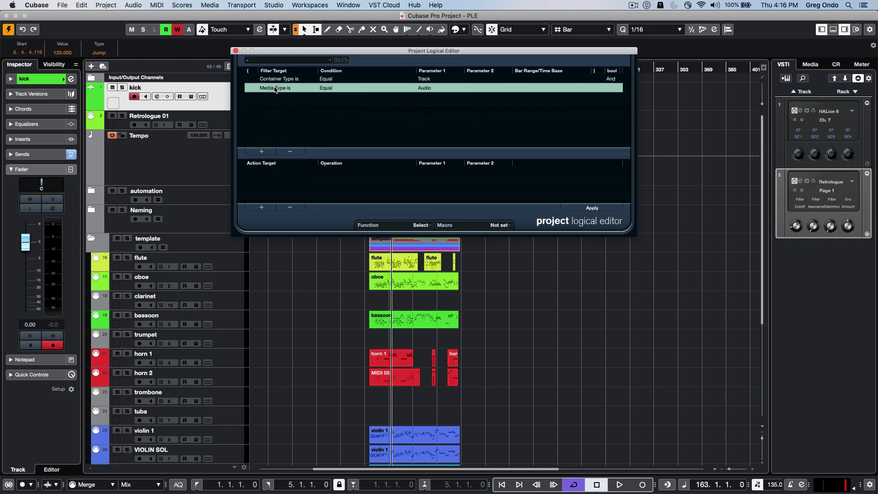
click(275, 89)
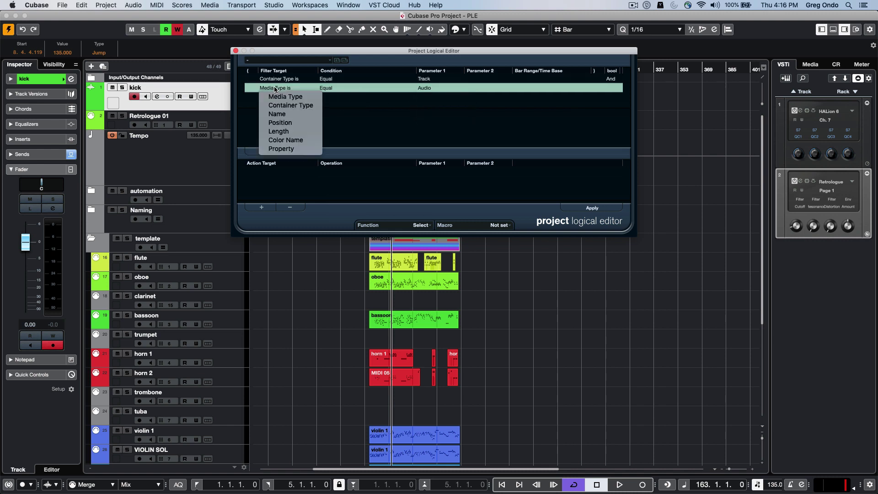
click(295, 148)
click(337, 89)
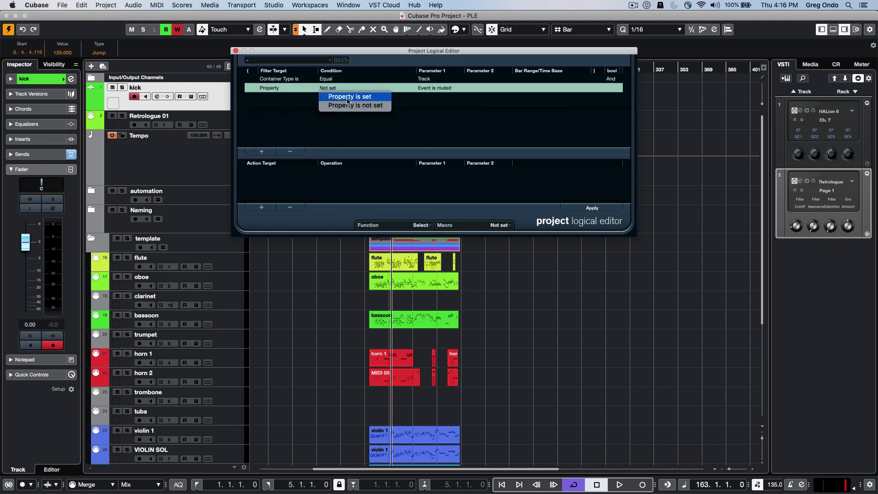
click(357, 90)
click(434, 89)
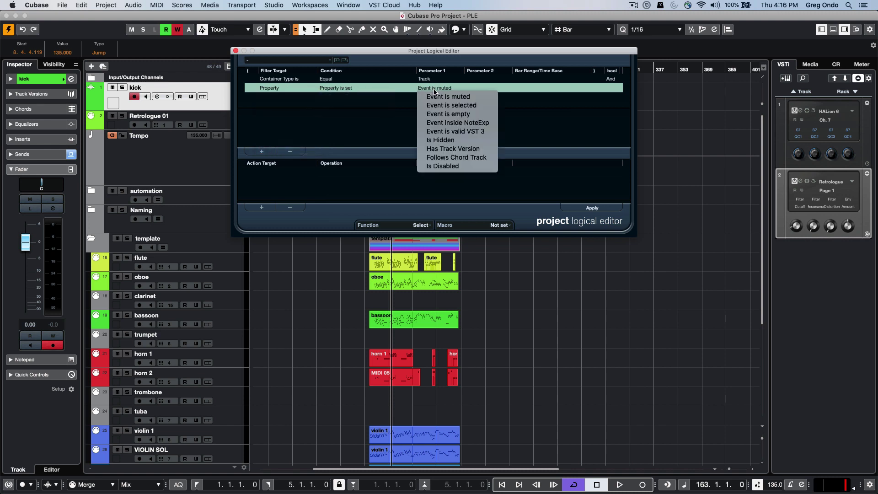
click(442, 114)
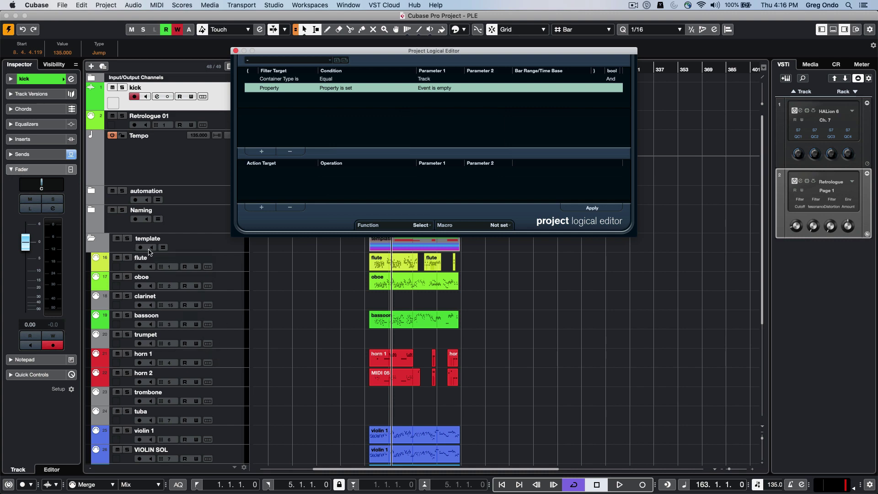
click(592, 208)
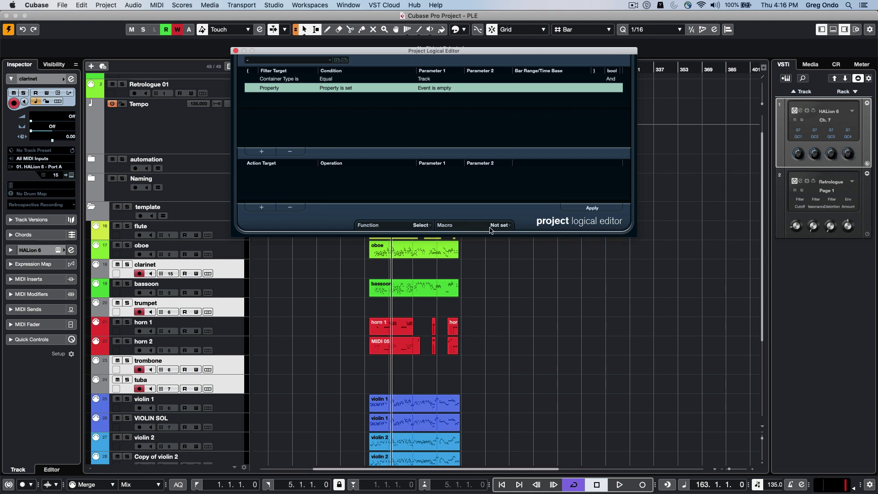
click(82, 5)
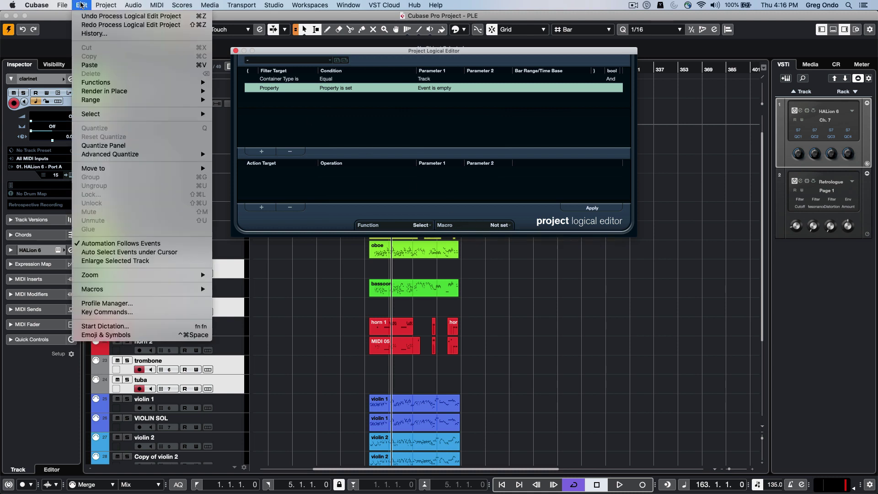
Step: Create a new macro named 'disable tracks' in the Key Commands settings
click(104, 312)
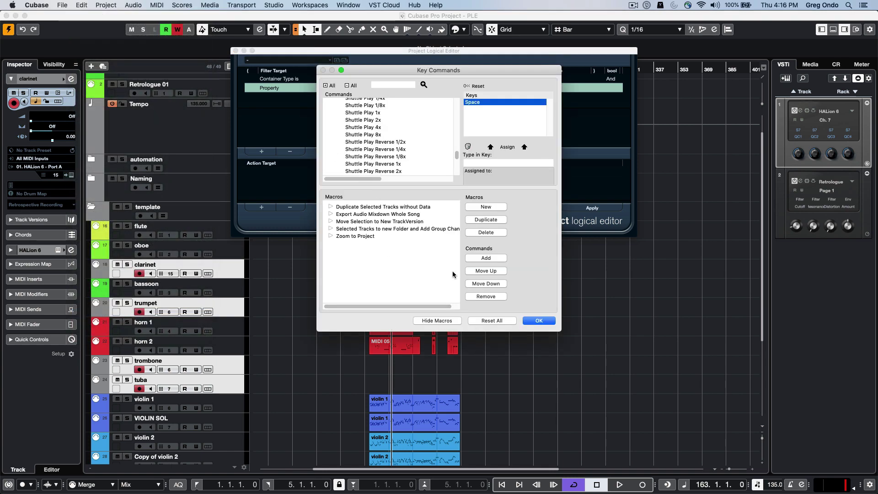
click(490, 206)
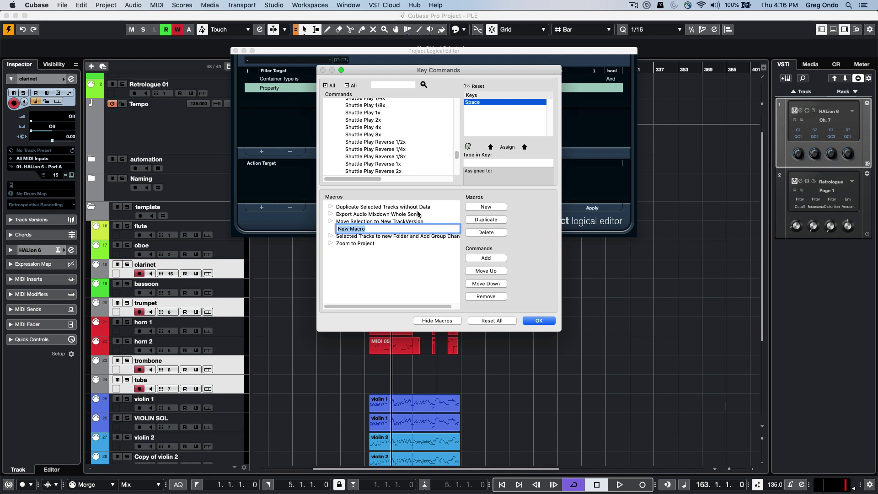
text(disable tracks)
key(Return)
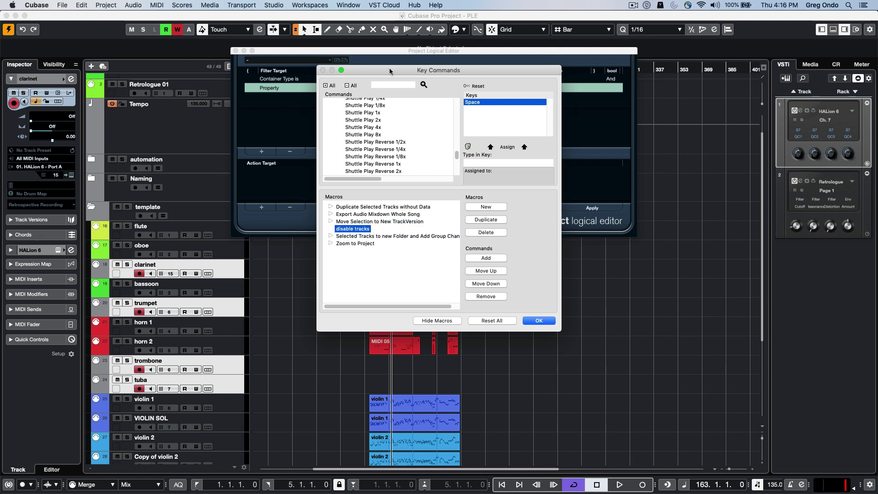
Step: Add the Audio > Disable/Enable Track command to the macro and confirm with OK
click(384, 85)
text(disable)
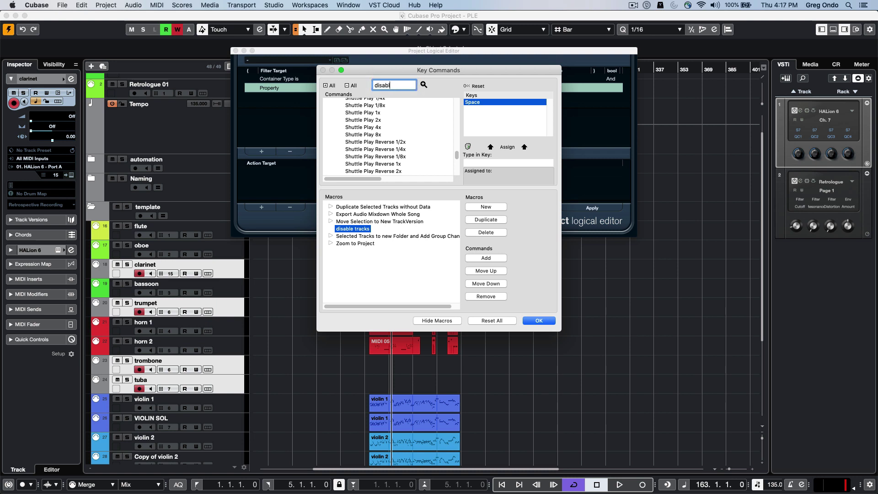
click(424, 85)
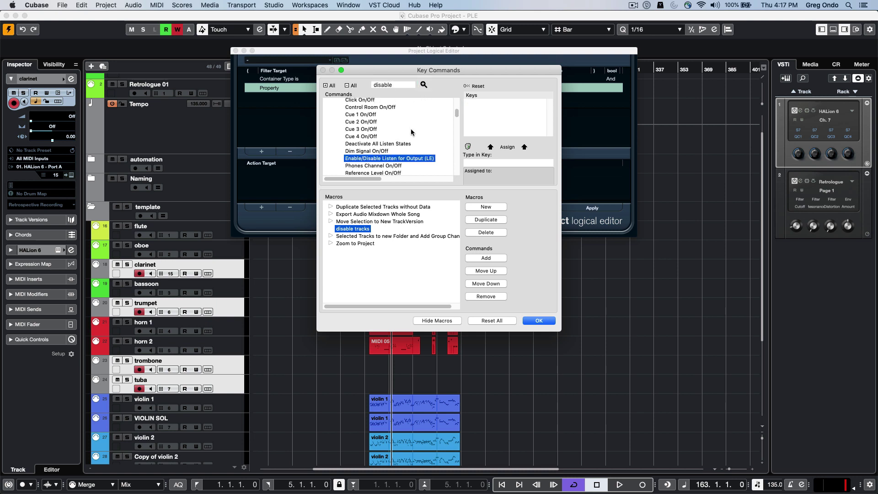
scroll(417, 108, down, 5)
scroll(417, 108, up, 10)
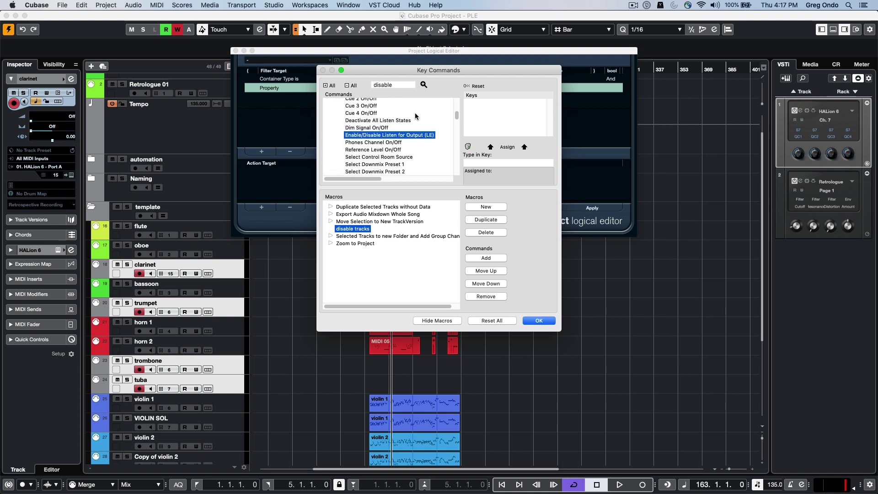
scroll(415, 114, up, 5)
click(331, 126)
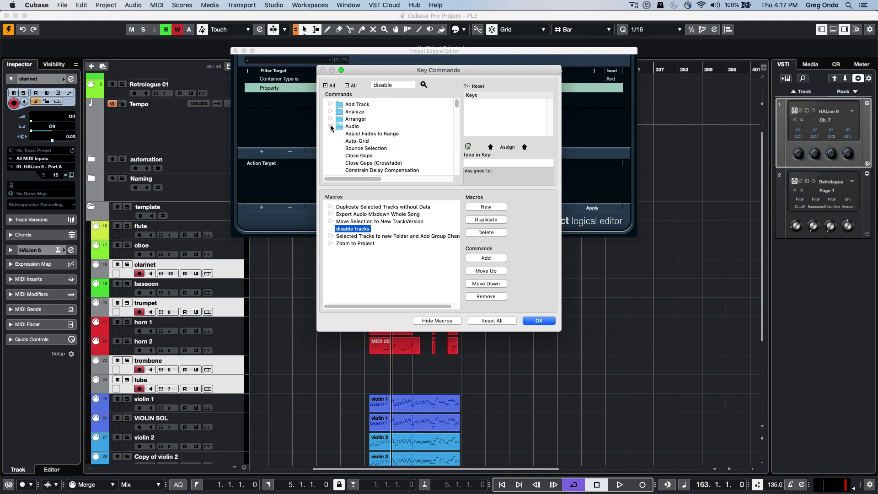
scroll(400, 150, down, 4)
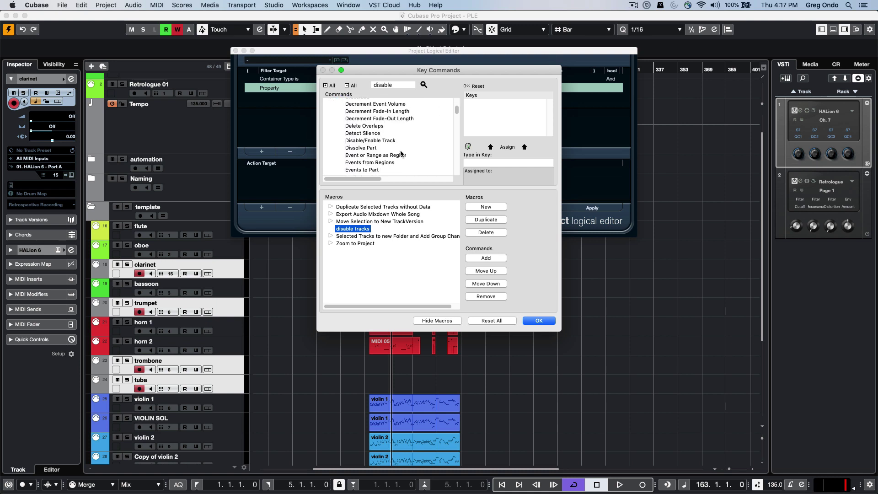
click(380, 141)
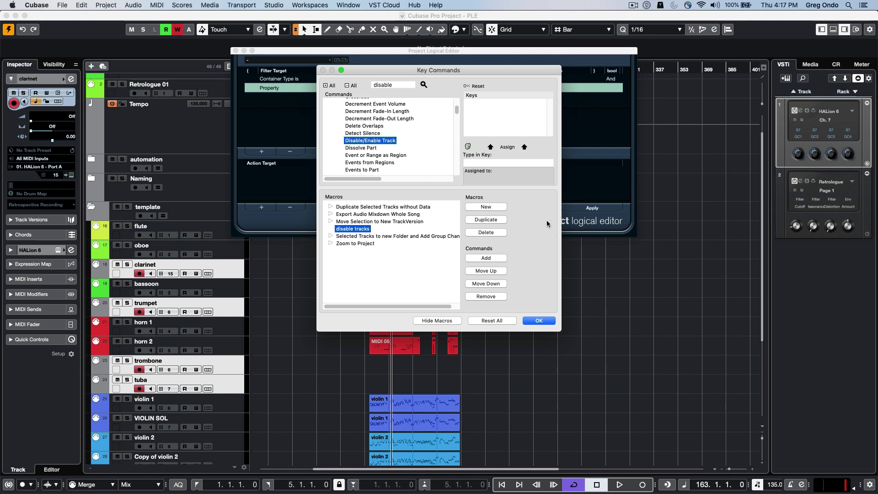
click(488, 258)
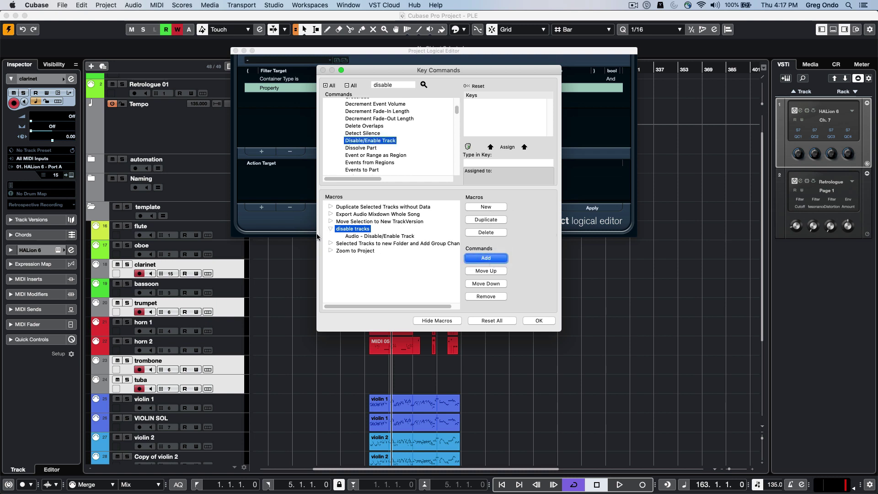
click(540, 320)
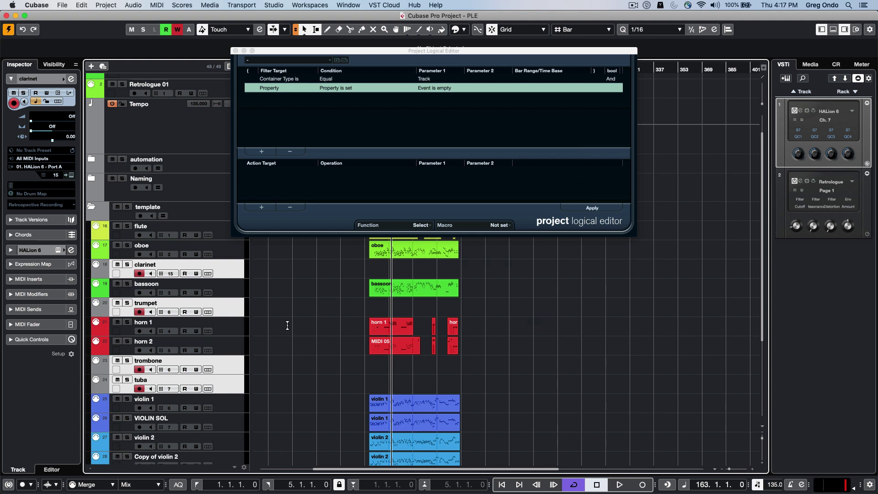
Step: Select the template folder track and close the Project Logical Editor
click(219, 268)
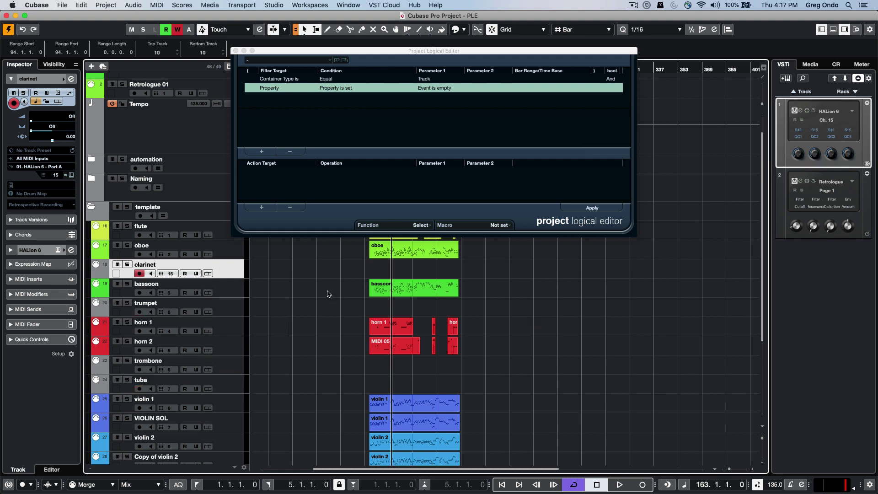
click(216, 219)
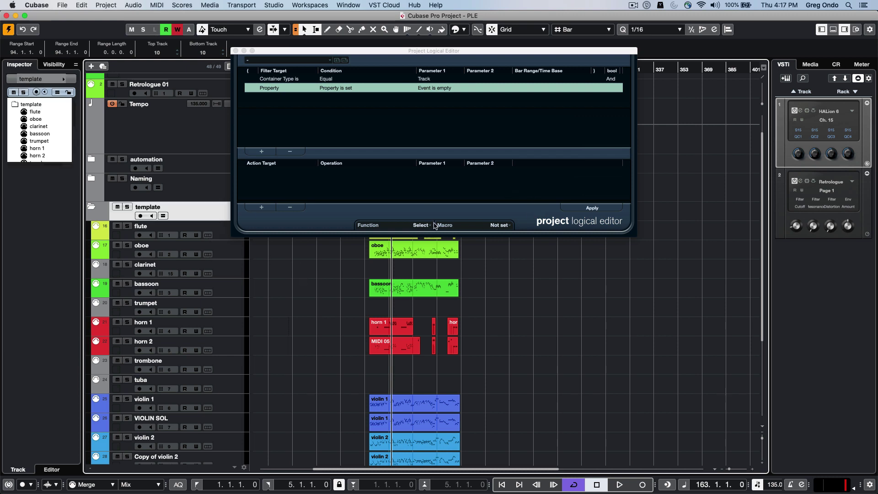
click(499, 226)
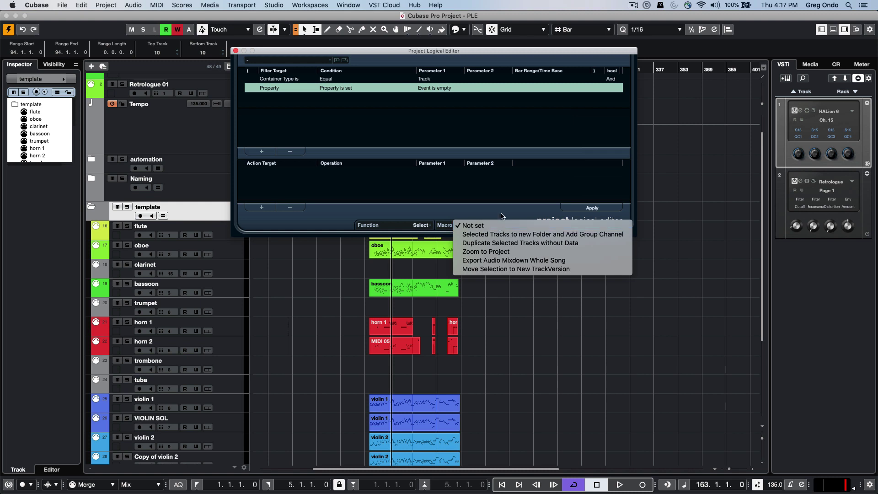
click(235, 51)
click(236, 52)
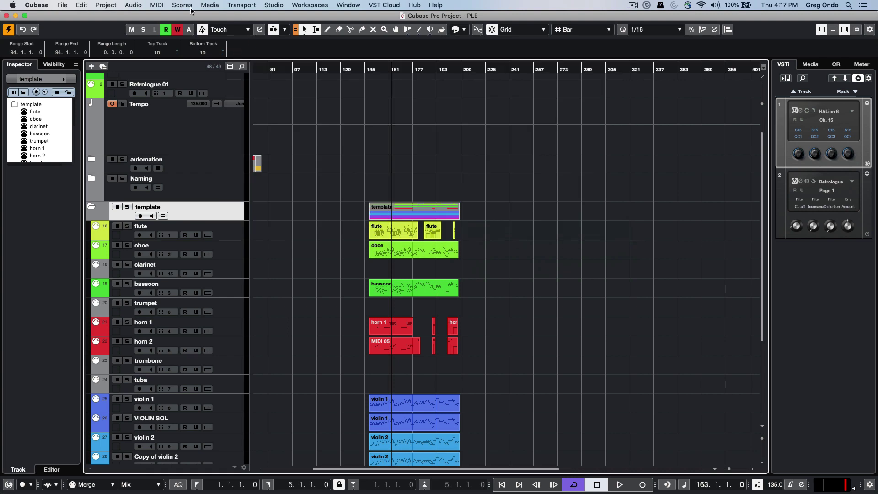
Step: Reopen the Project Logical Editor, set the Macro to 'disable tracks', and apply it
click(106, 6)
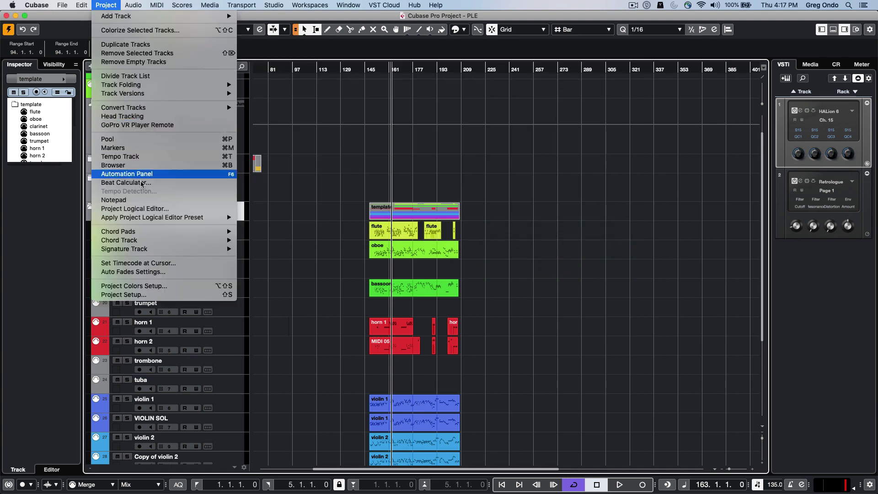
click(141, 209)
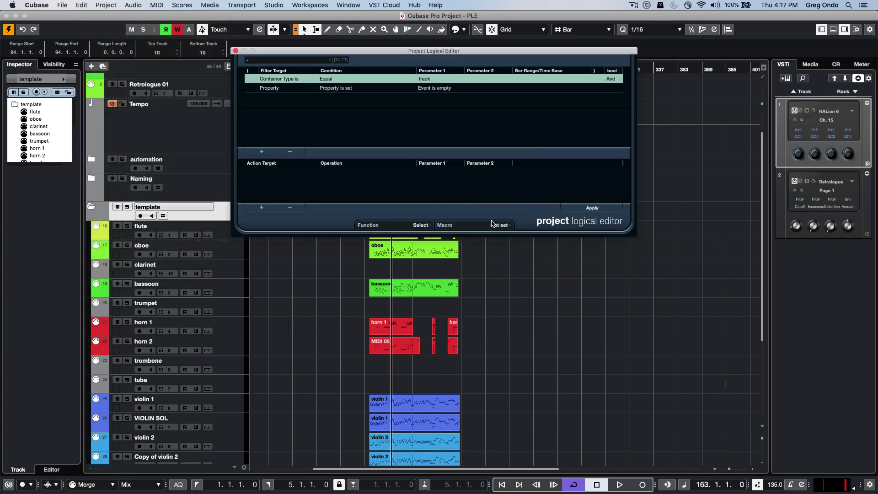
click(492, 226)
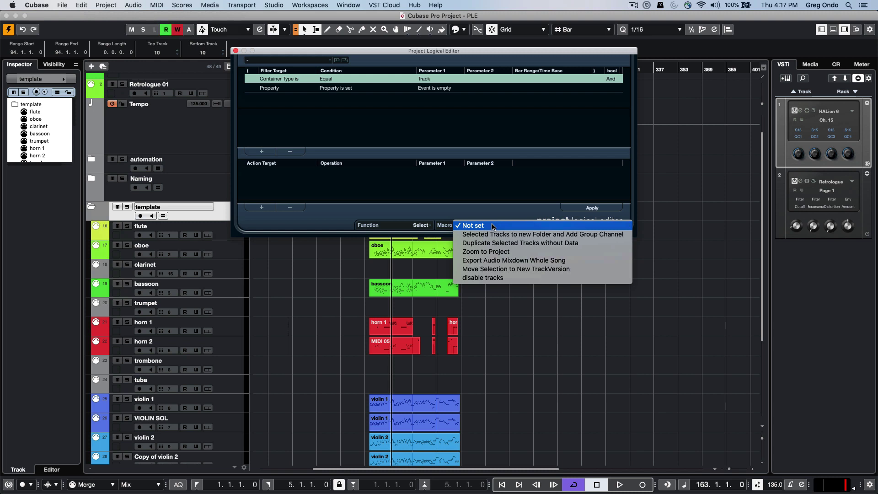
click(482, 278)
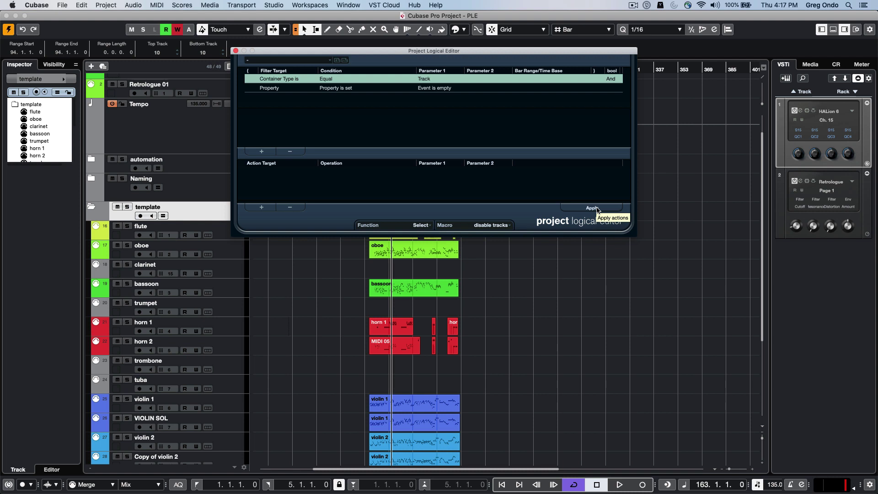
click(592, 208)
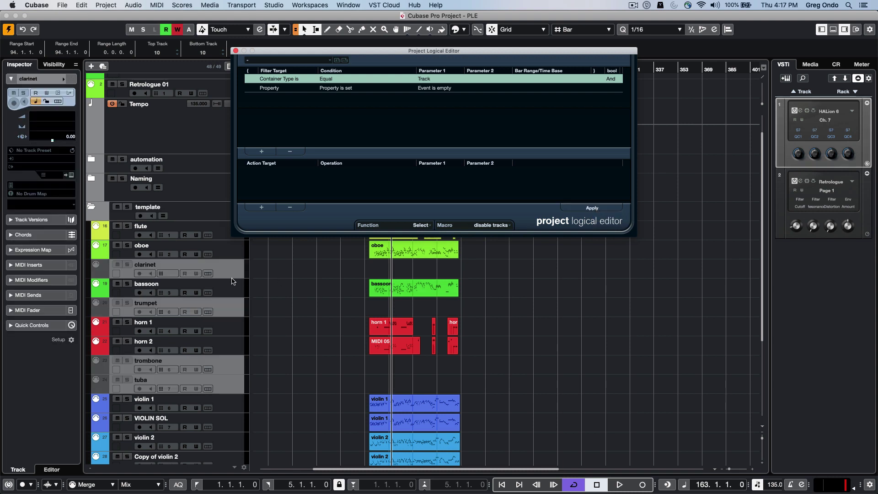